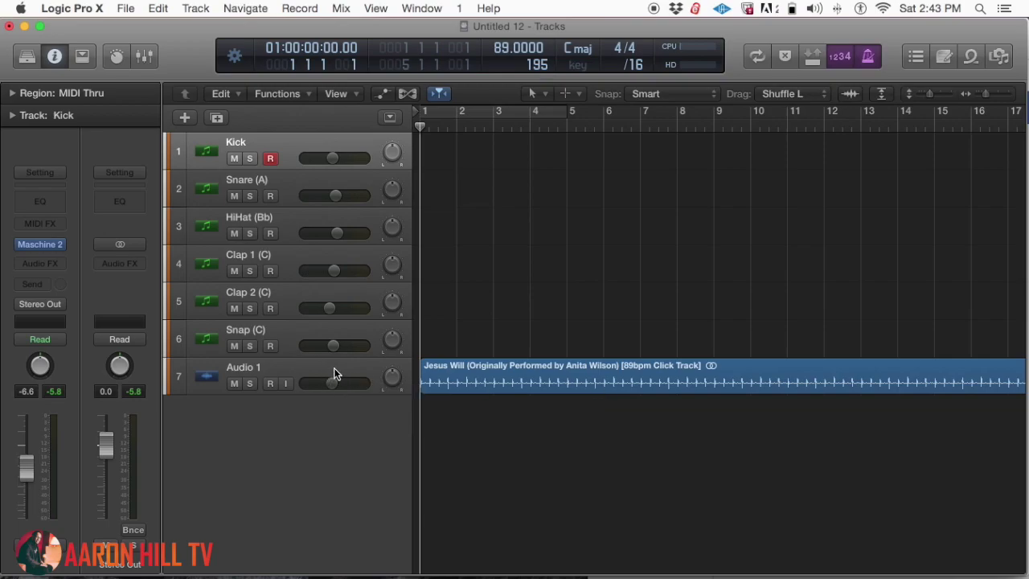
- Lower the Audio 1 track's volume slightly and play the 89bpm click track from the start
left_click_drag(326, 383, 303, 384)
key("space")
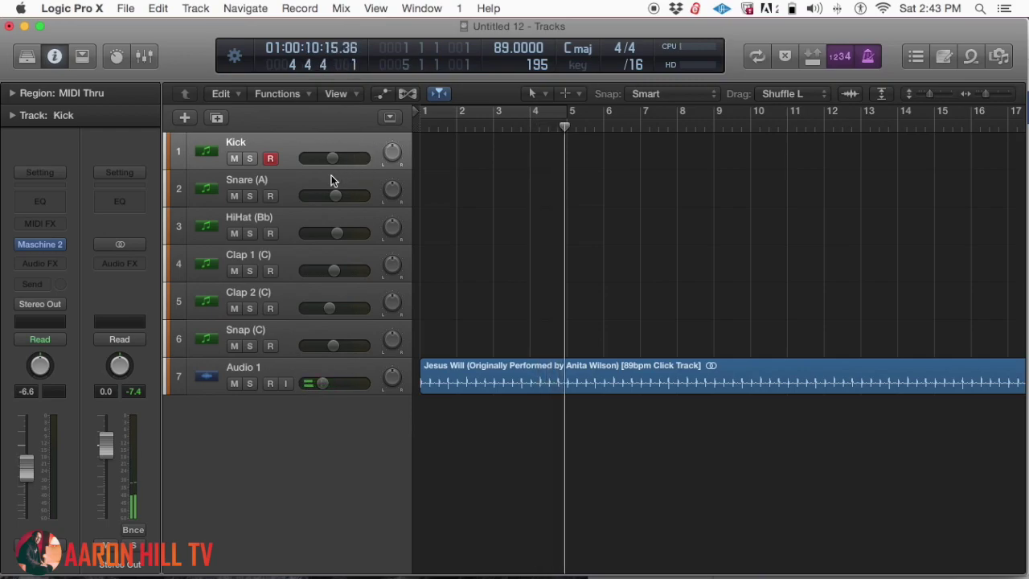
- Open the Maschine 2 instrument on the Kick track to check its loaded sound, and move its window out of the way
left_click(303, 145)
left_click(40, 243)
left_click_drag(472, 446, 386, 19)
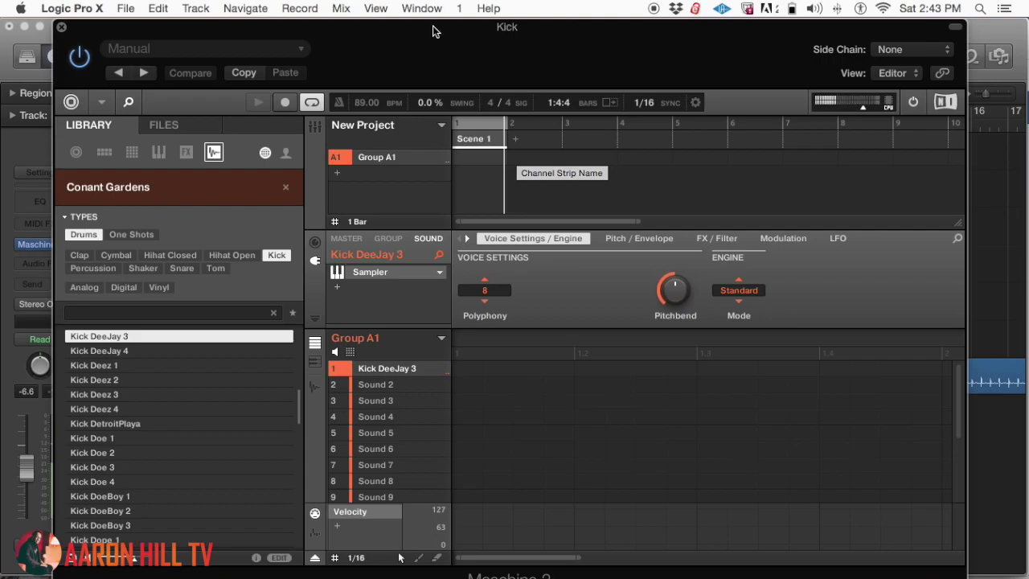
left_click_drag(433, 30, 460, 571)
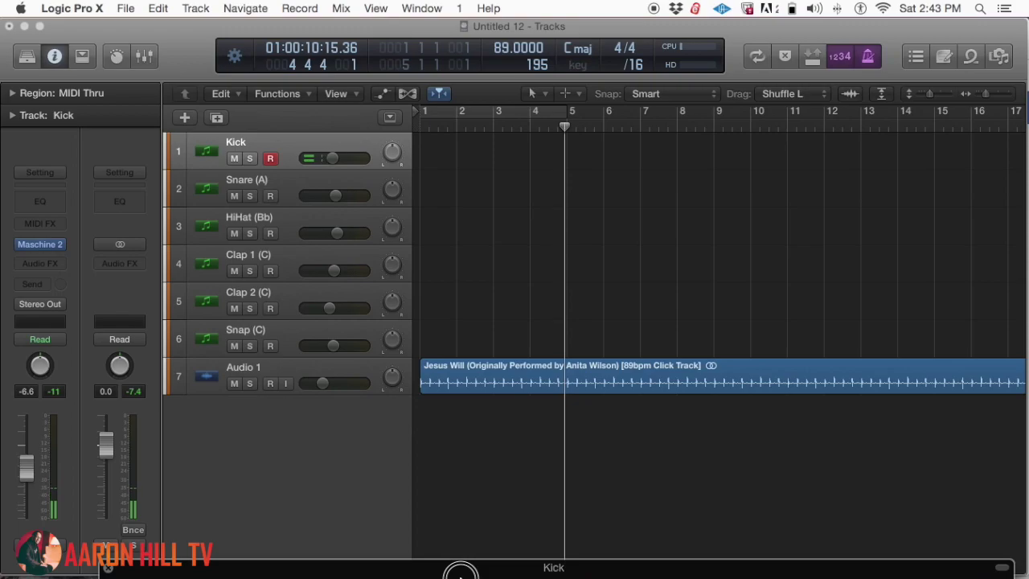
- Play the click track from bar 1 for about four bars to hear the count, and stop
key("Return")
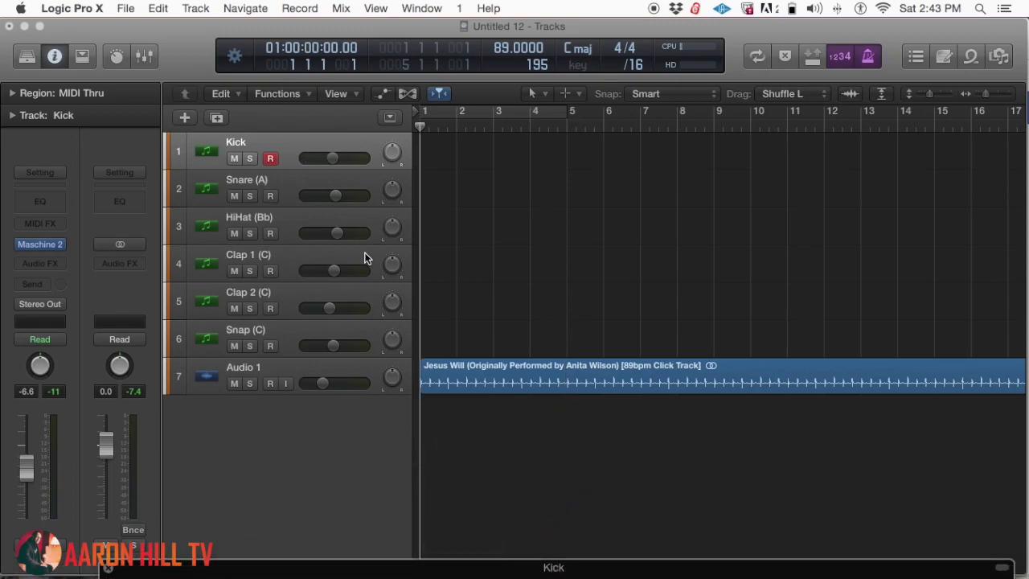
key("space")
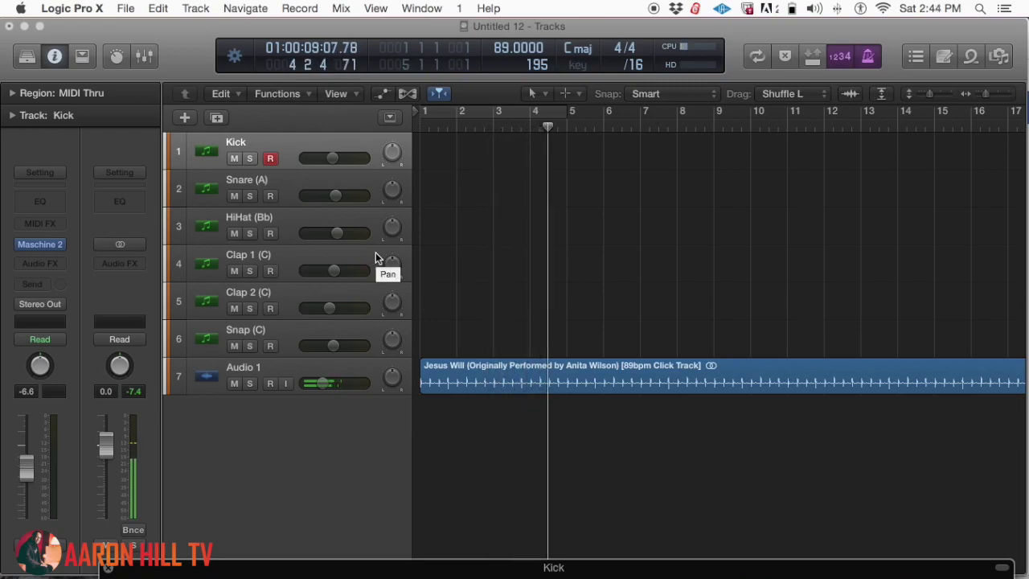
key("space")
- Record a two-bar kick pattern on the Kick track from bar 1 and mute the Audio 1 click track
key("Return")
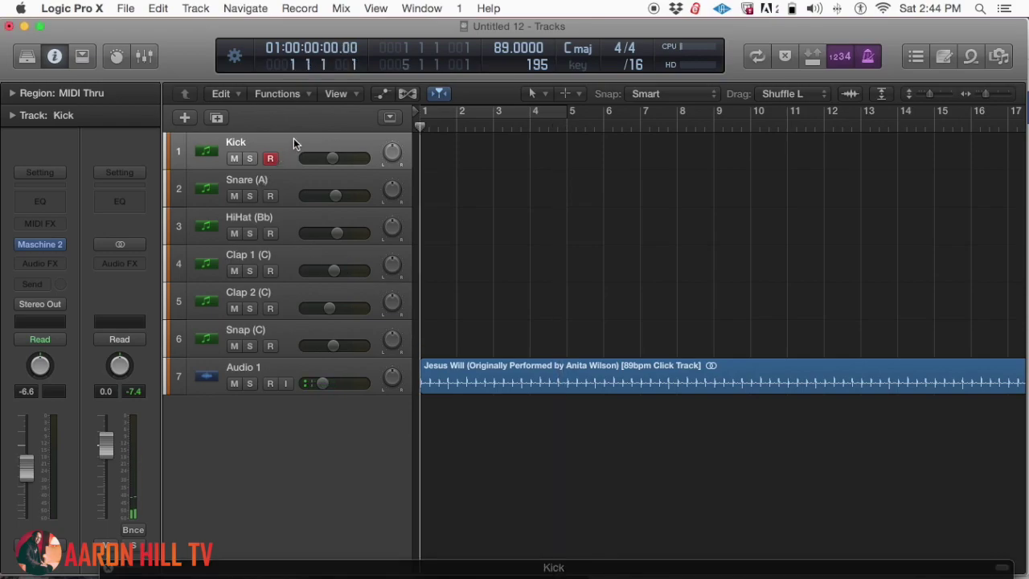
key("r")
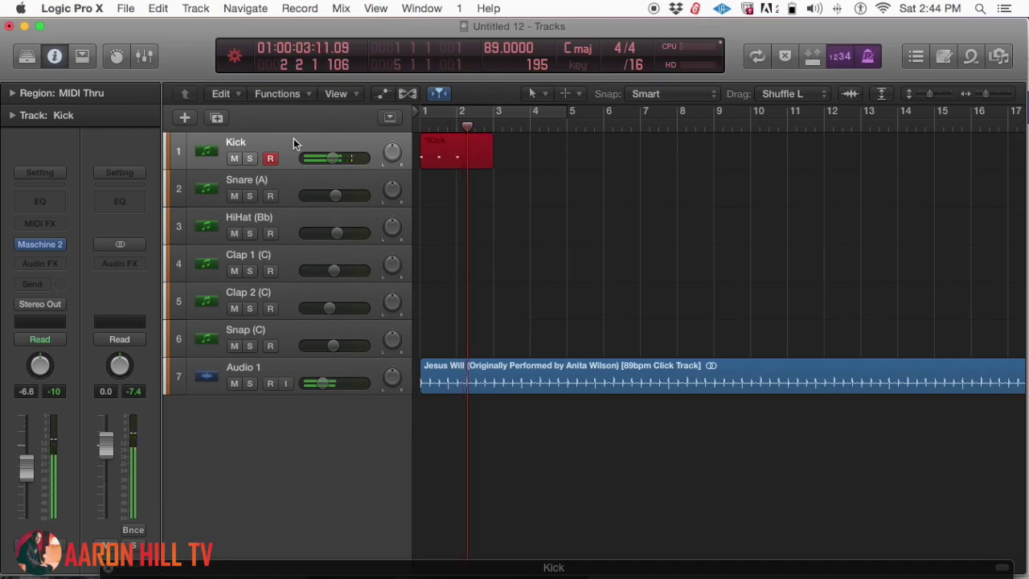
key("space")
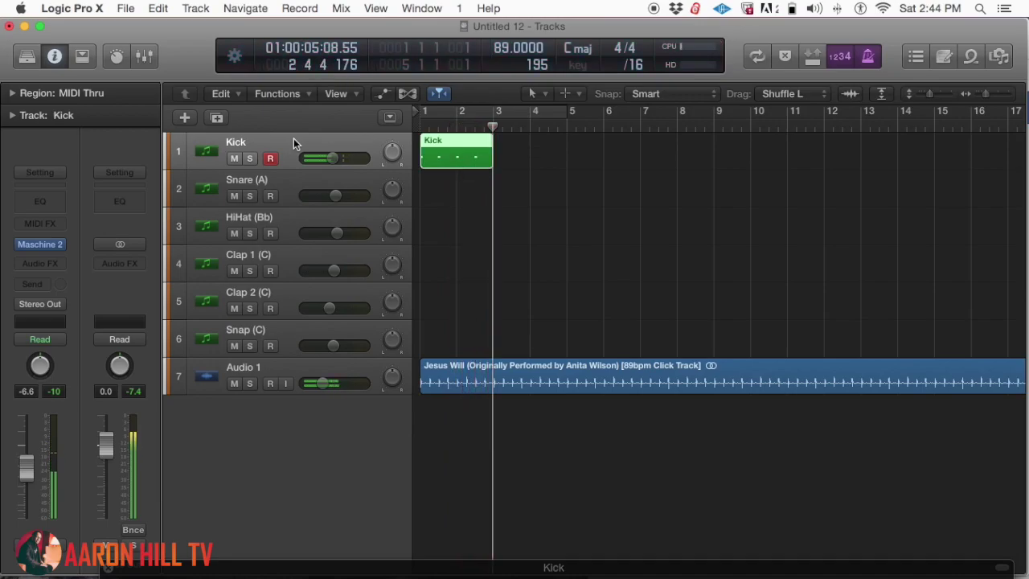
left_click(297, 368)
left_click(234, 383)
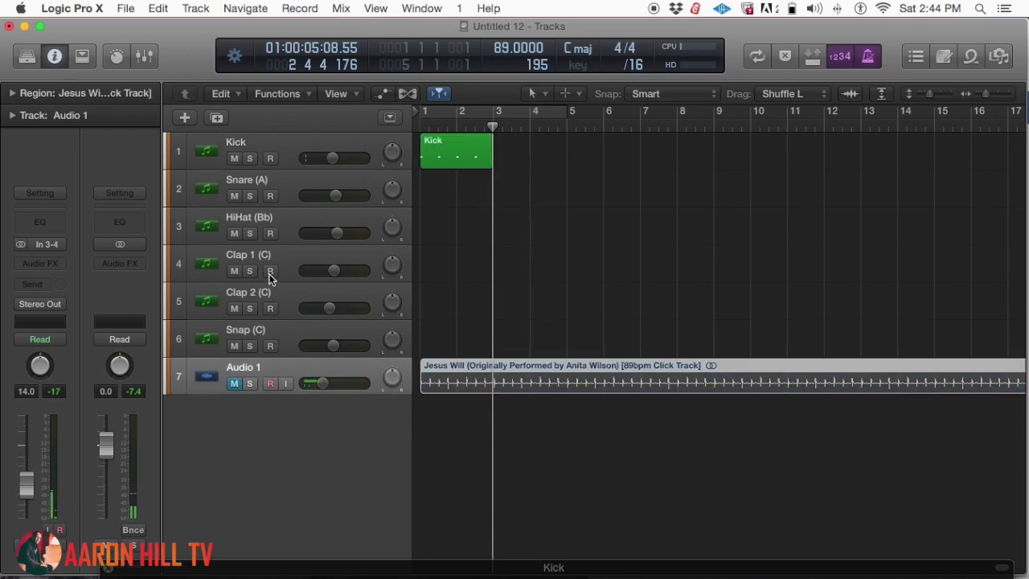
- Turn on looping for the recorded Kick region and quantize it to 1/16 Note
left_click(357, 141)
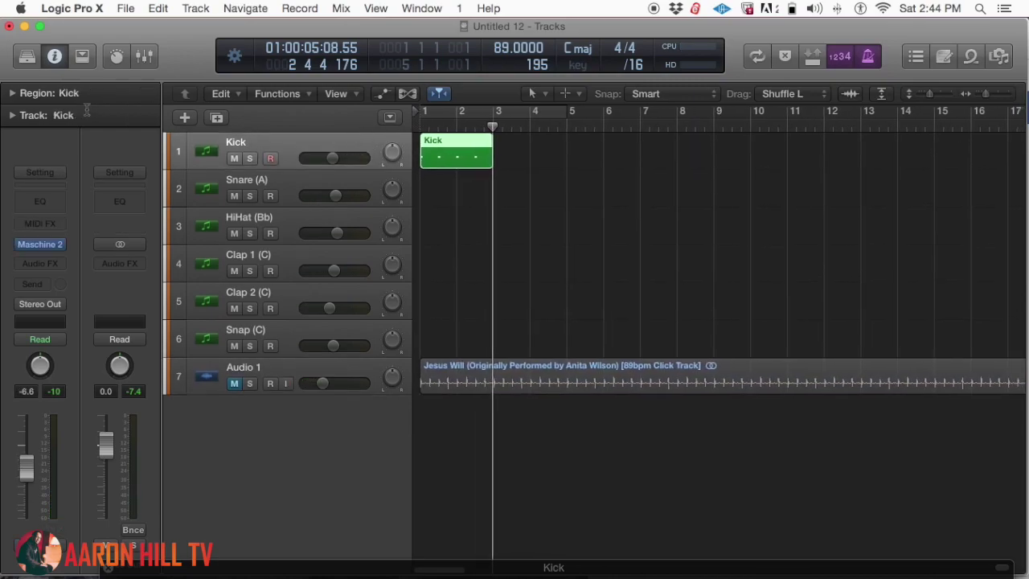
left_click(12, 93)
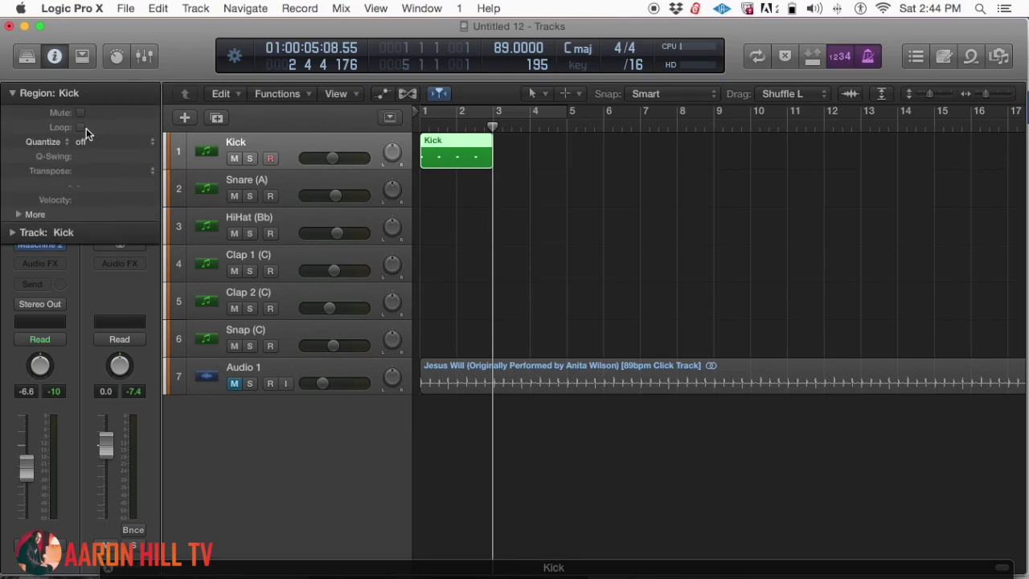
left_click(80, 127)
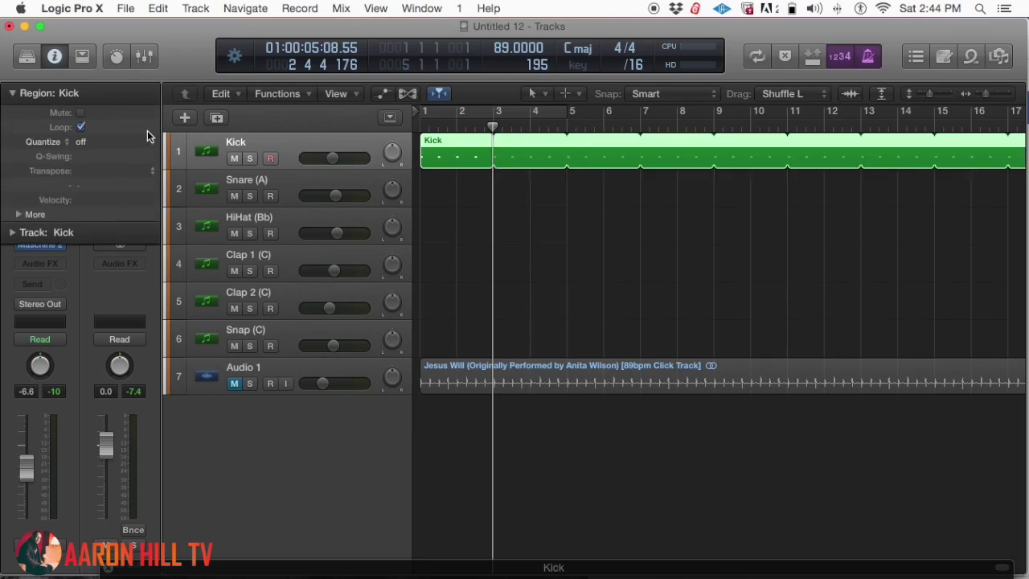
left_click(80, 142)
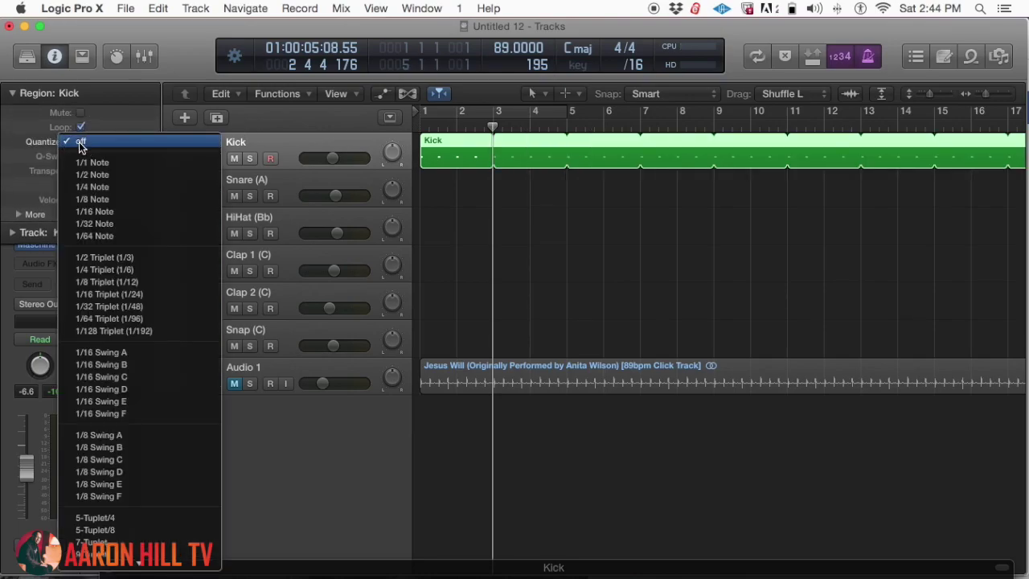
left_click(113, 214)
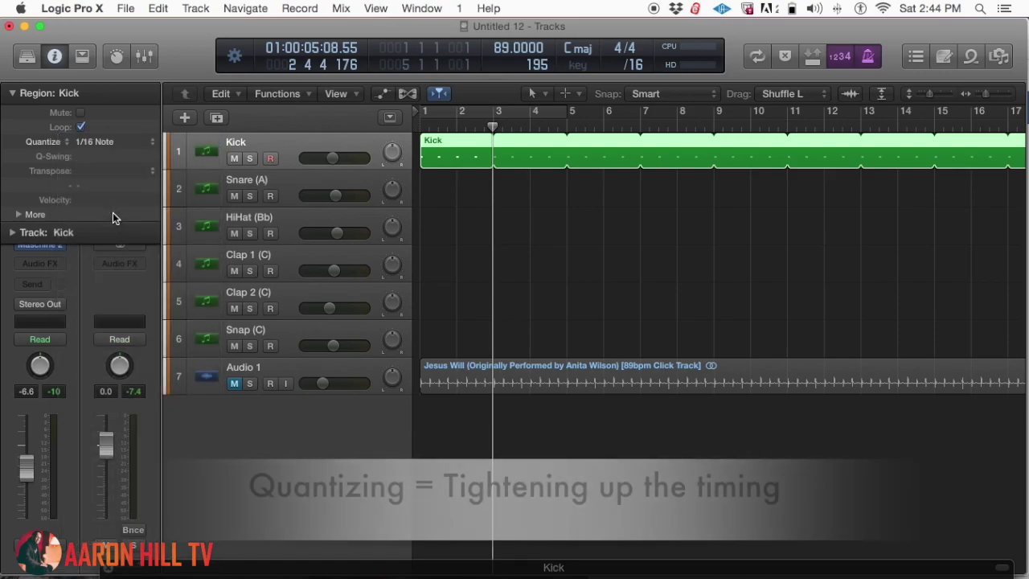
- Play the looped, quantized kick pattern from bar 1 for about four bars and stop
key("Return")
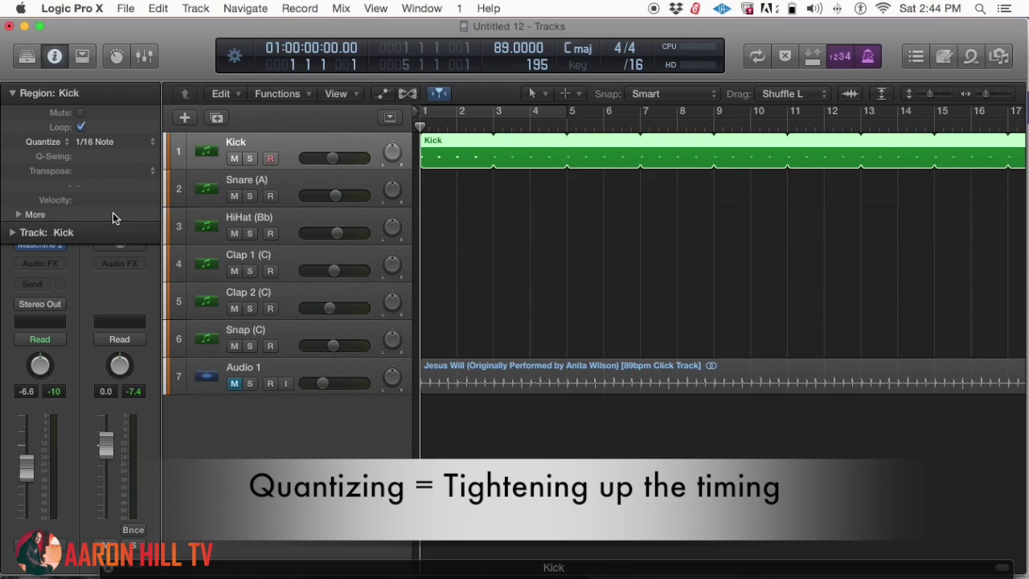
key("space")
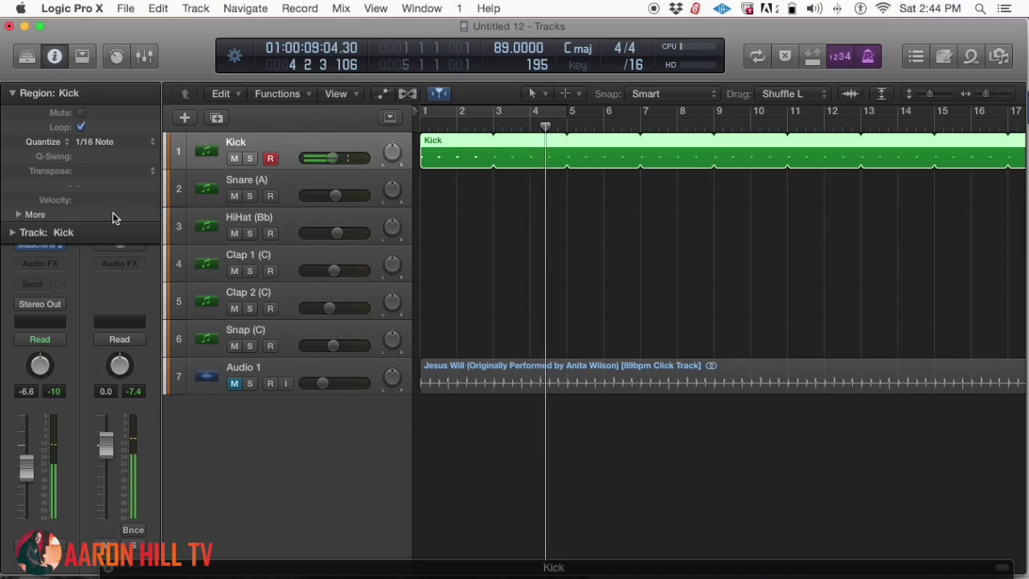
key("space")
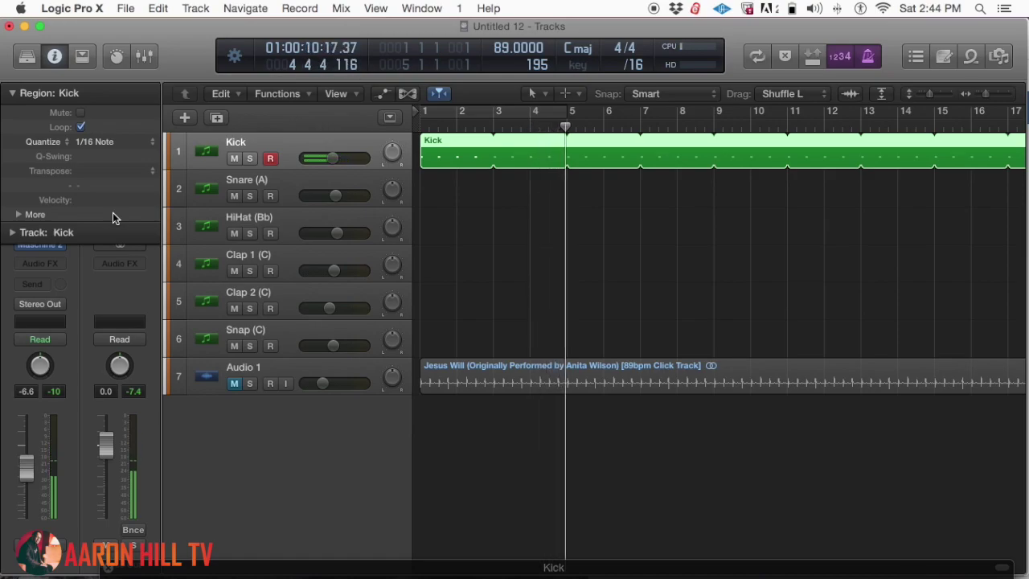
- Select the Snare (A) track, listen to the soloed Audio 1 click track from bar 1, and return Audio 1 to muted
left_click(297, 177)
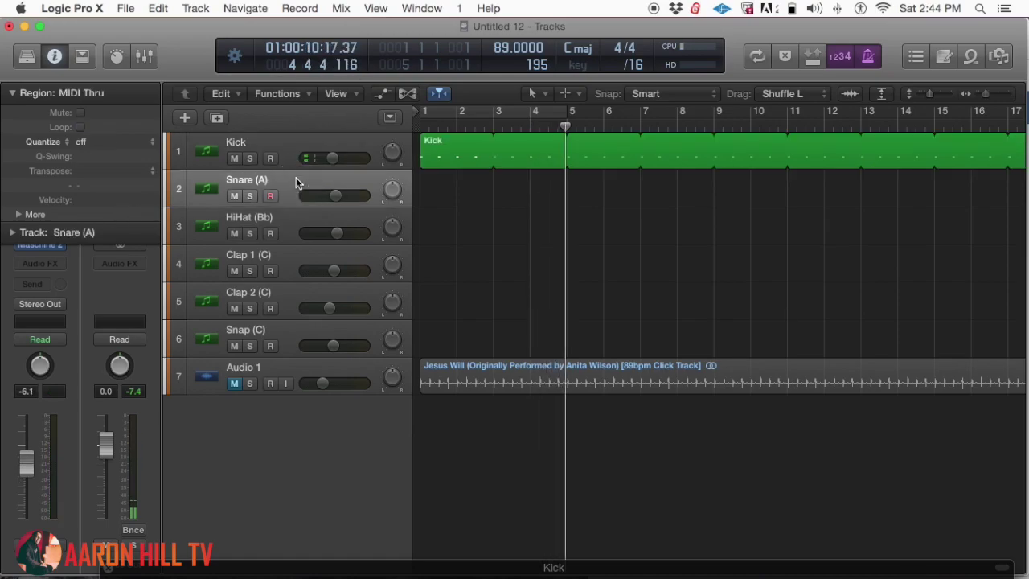
key("Return")
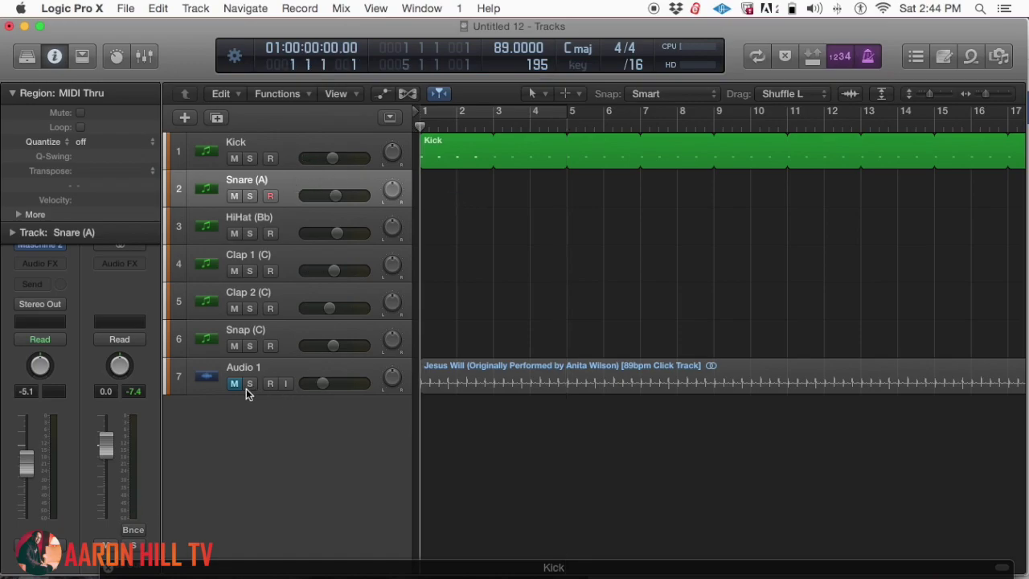
left_click(234, 384)
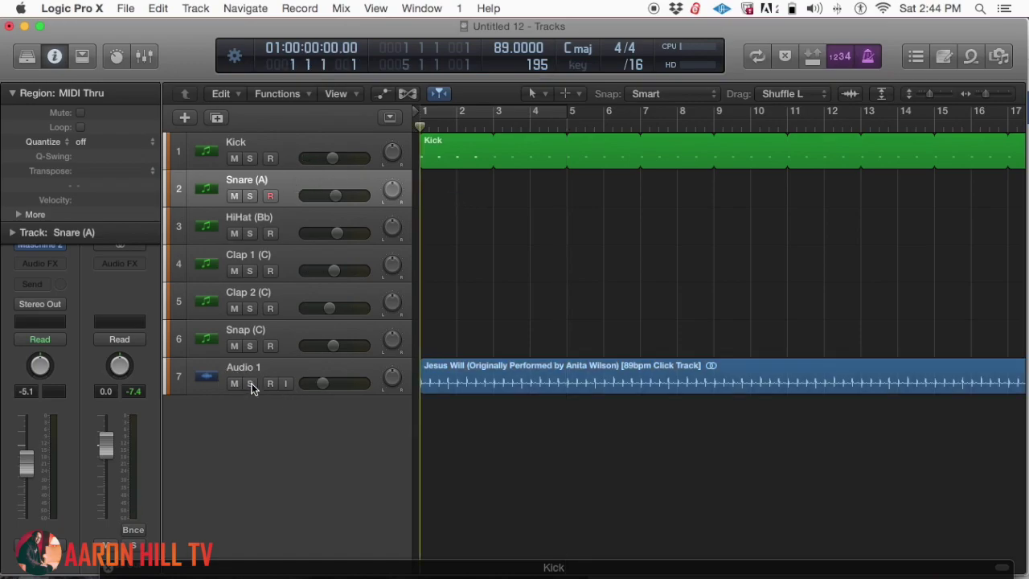
left_click(250, 383)
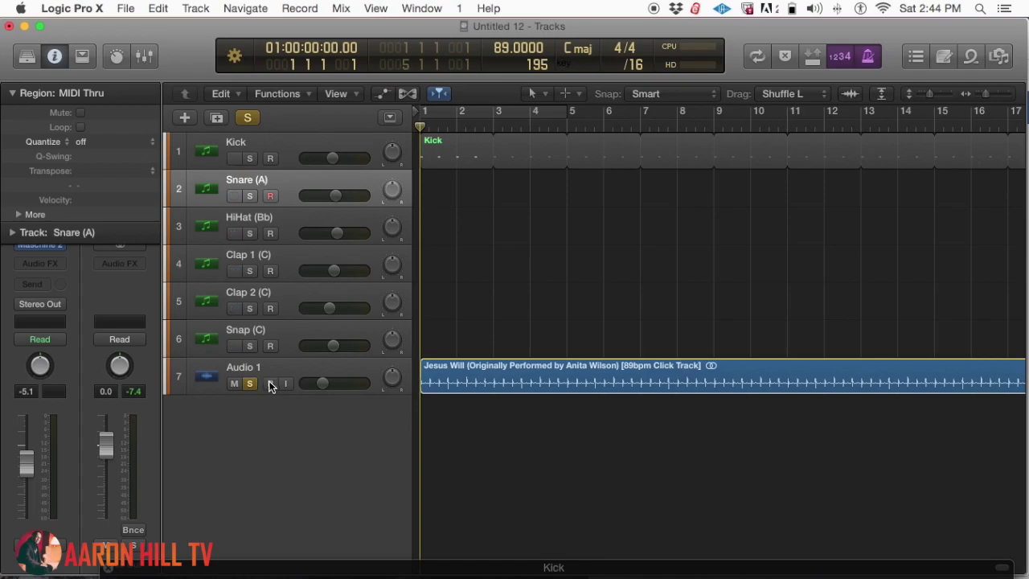
key("space")
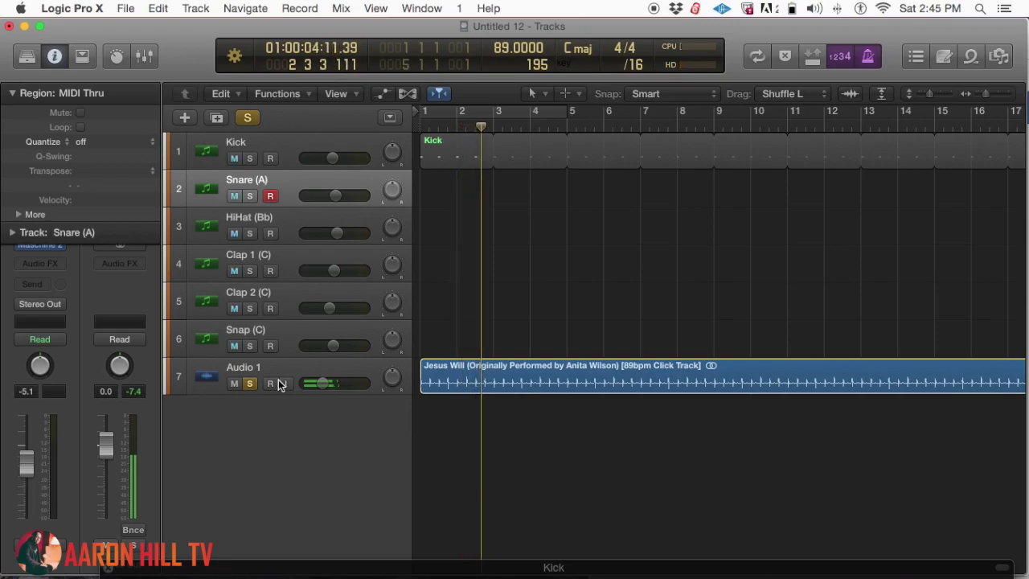
left_click(252, 383)
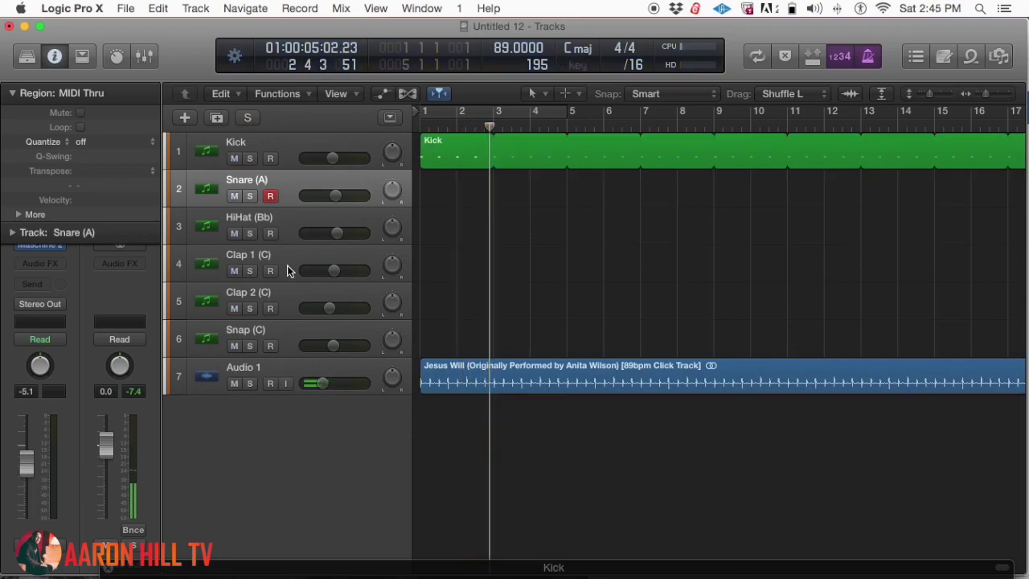
key("Return")
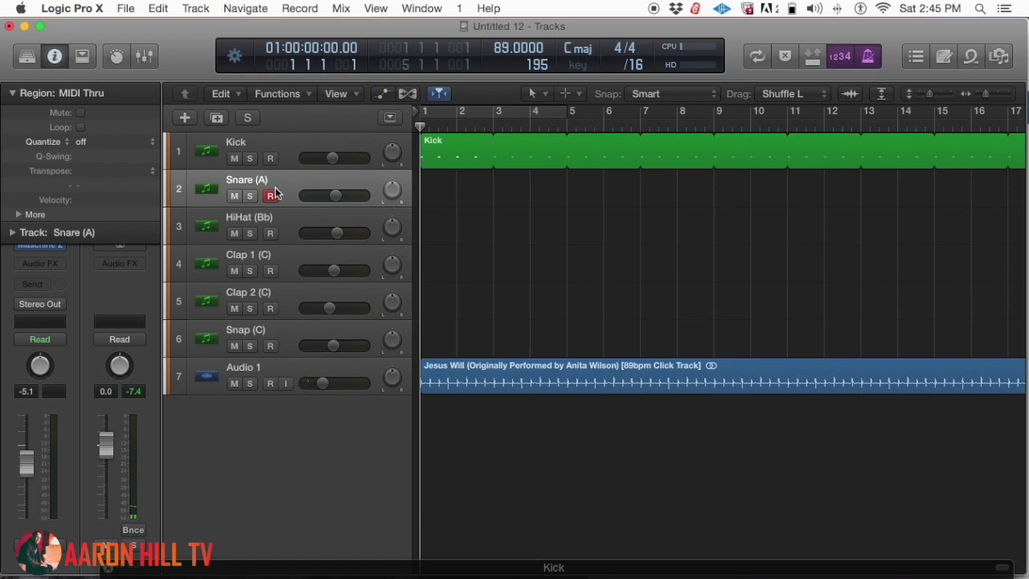
left_click(234, 383)
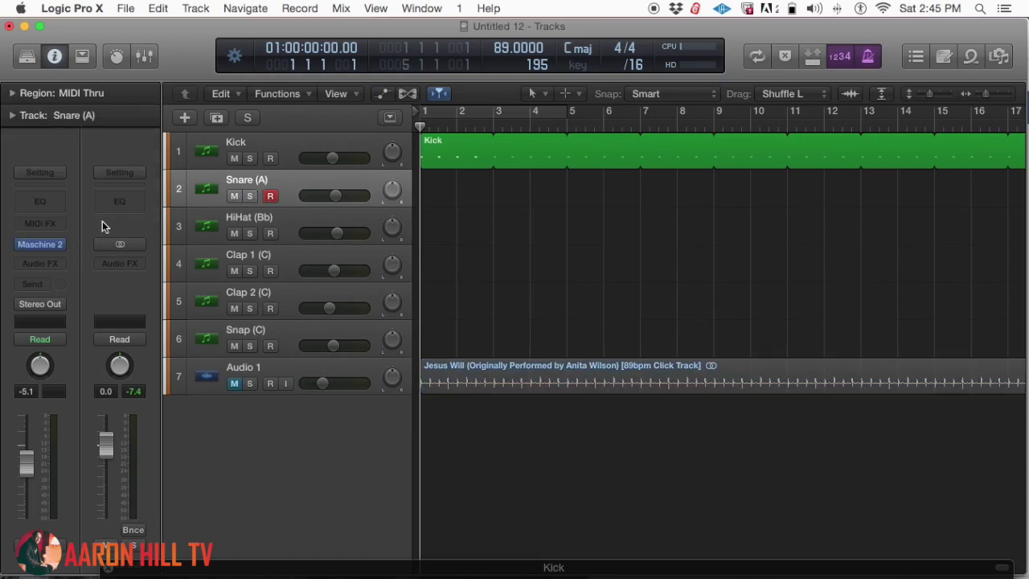
- Check the Maschine 2 sound on the Snare (A) track and record a two-bar snare pattern from bar 1
left_click(42, 245)
left_click_drag(368, 467, 379, 10)
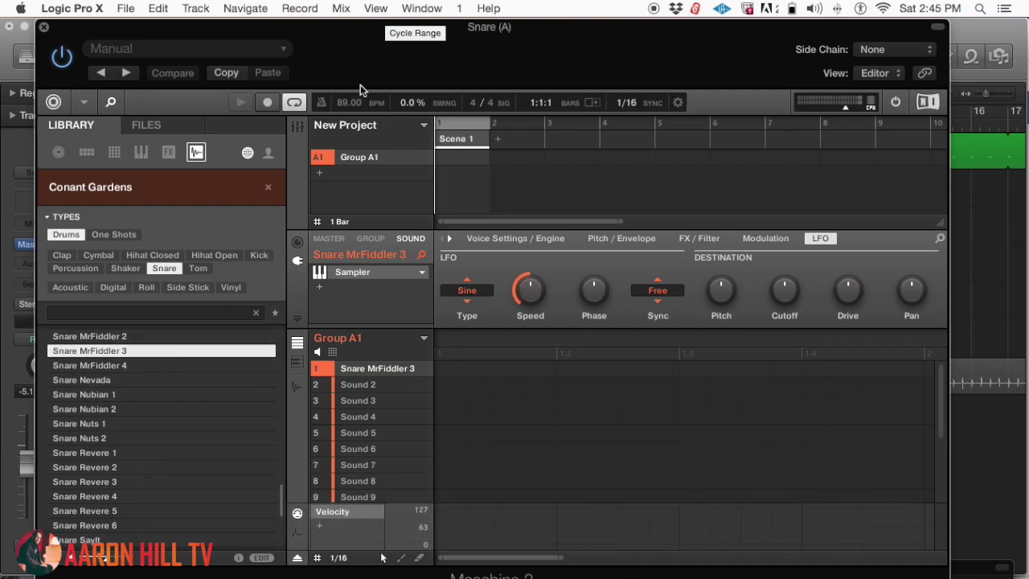
left_click_drag(525, 63, 521, 577)
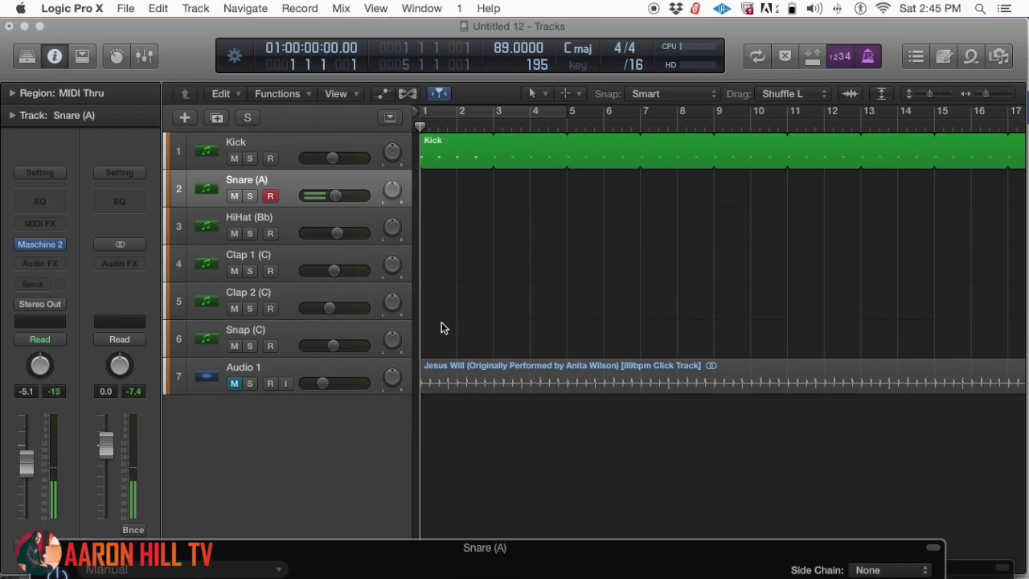
key("r")
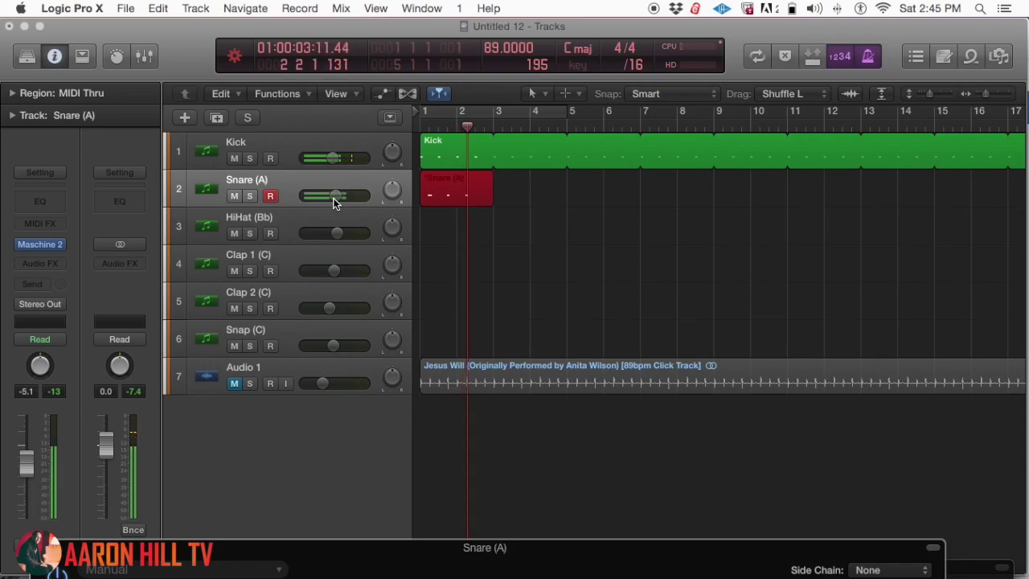
key("space")
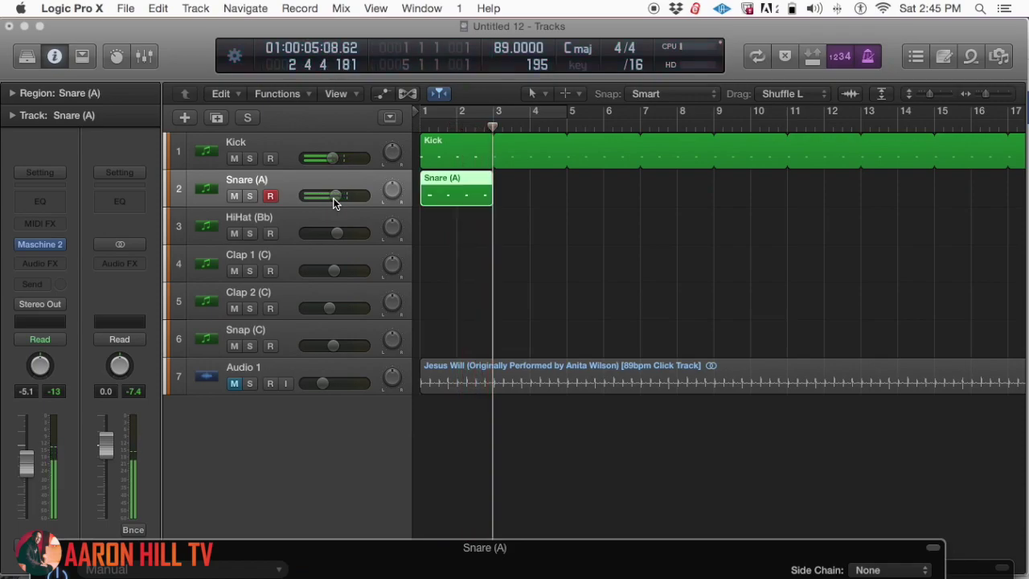
- Turn on looping for the recorded Snare (A) region and quantize it to 1/16 Note
left_click(12, 93)
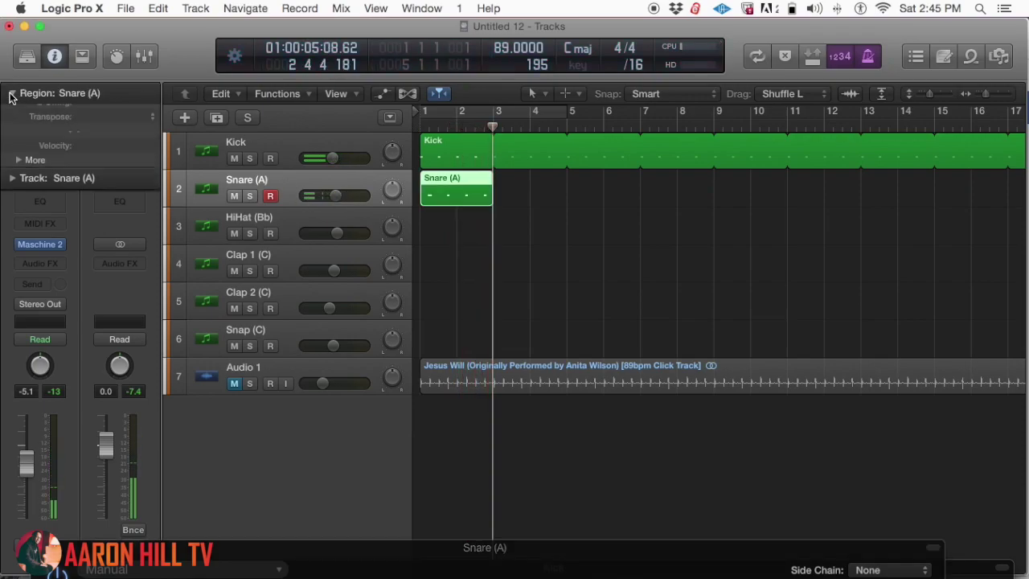
left_click(81, 127)
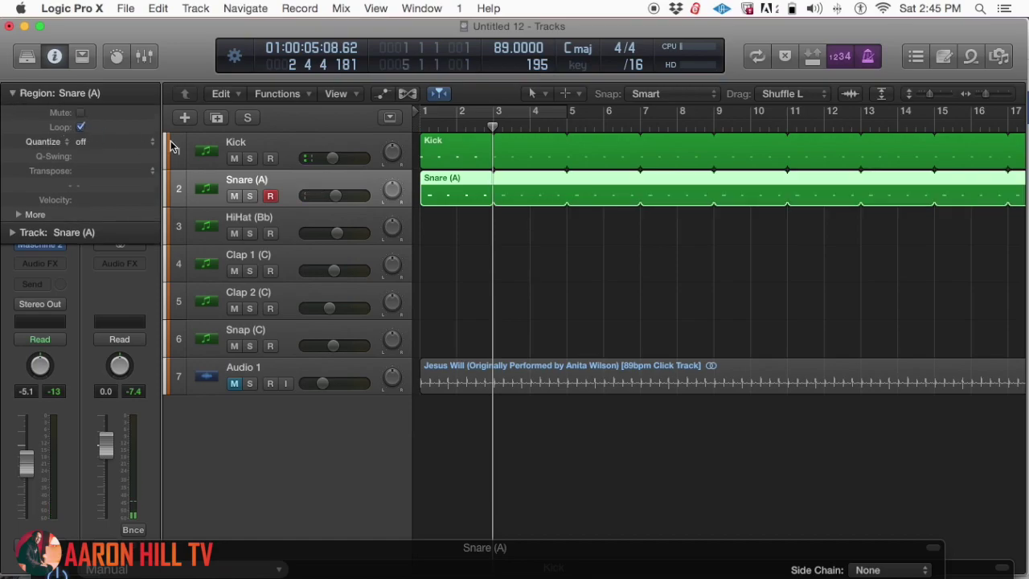
left_click(105, 145)
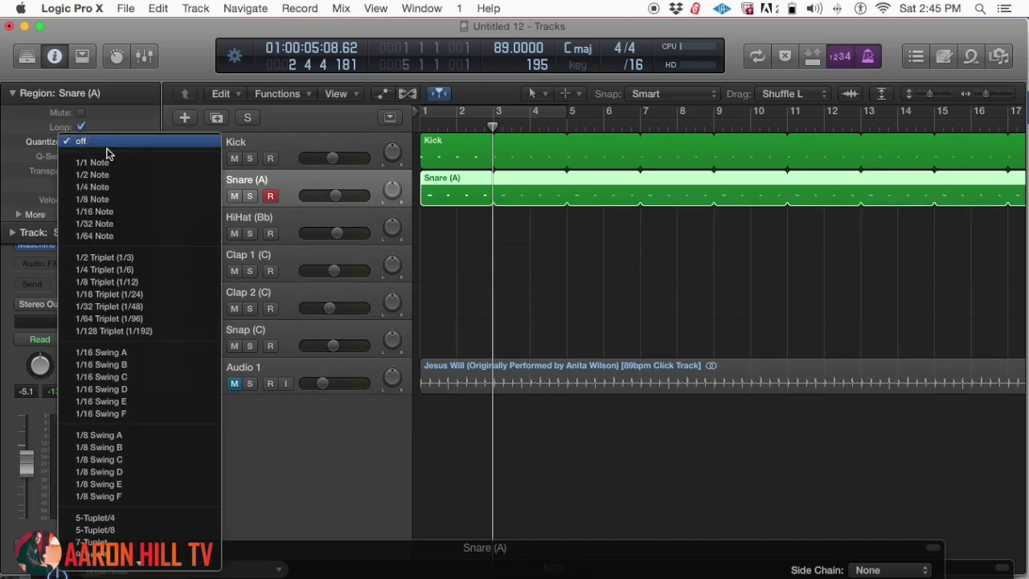
left_click(112, 212)
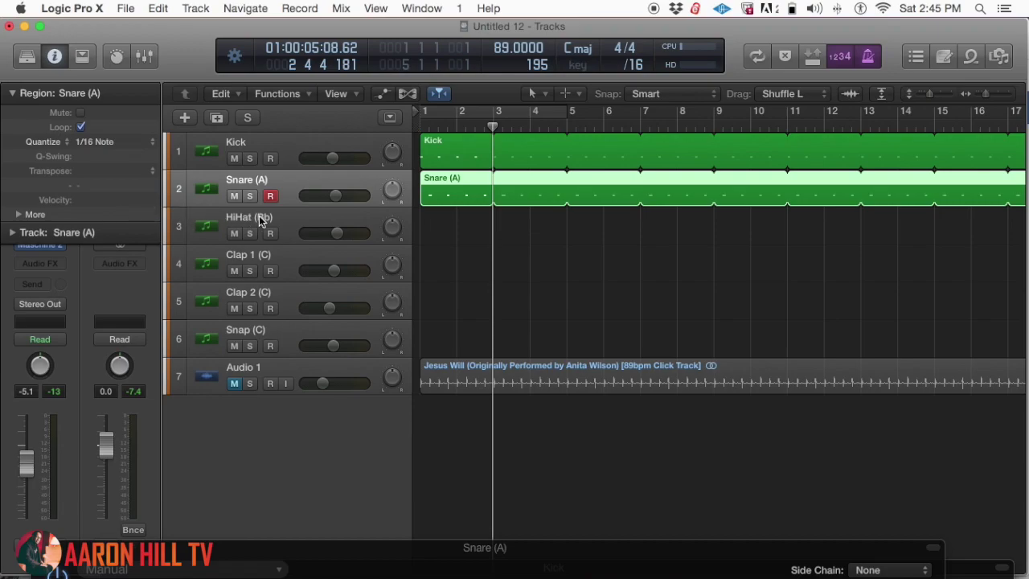
- Return the playhead to bar 1, and unmute and solo the Audio 1 click track
key("Return")
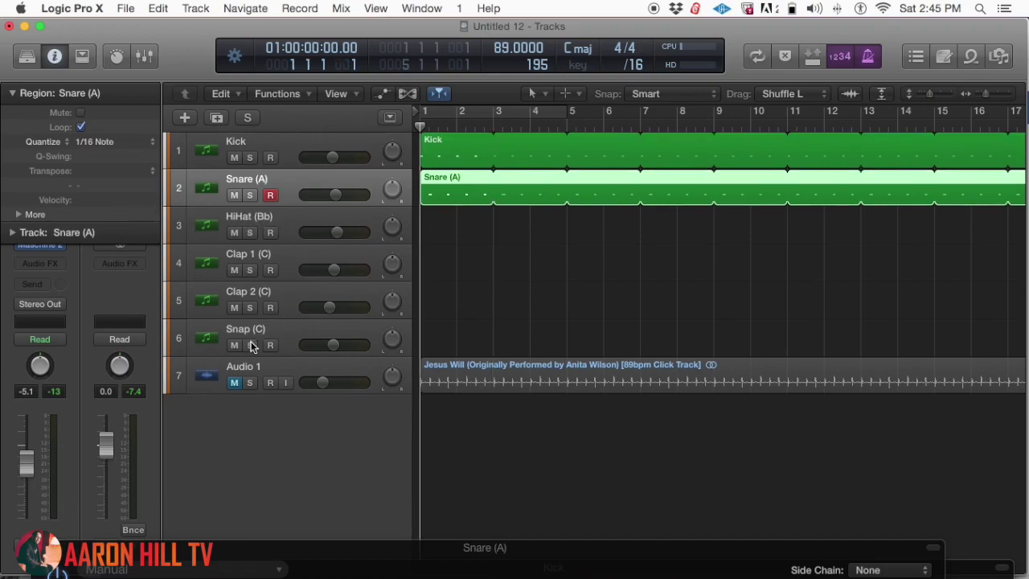
left_click(237, 380)
left_click(249, 384)
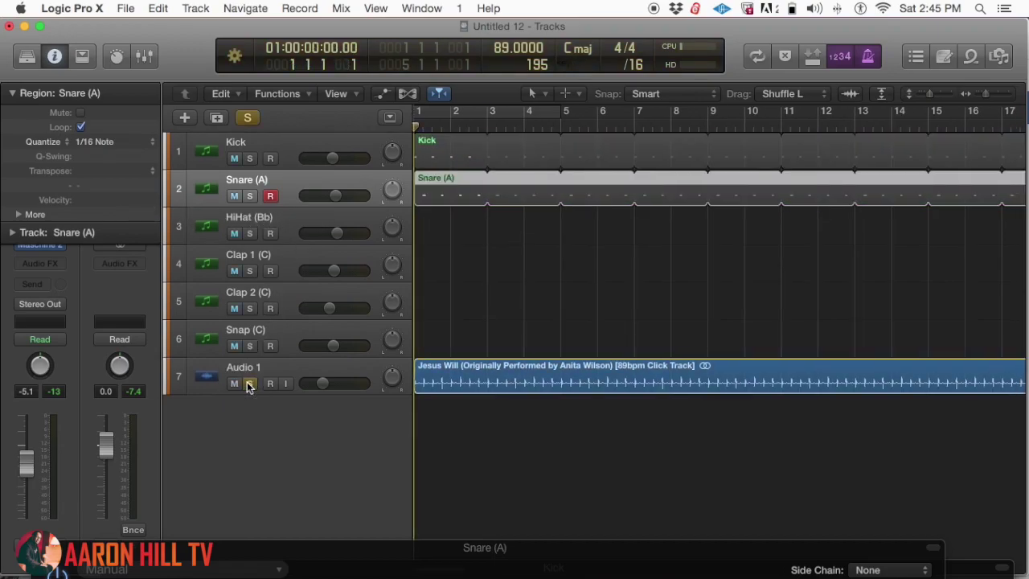
- Listen to the soloed Audio 1 click track, unsolo it, and check the Maschine 2 sound on the HiHat (Bb) track
key("space")
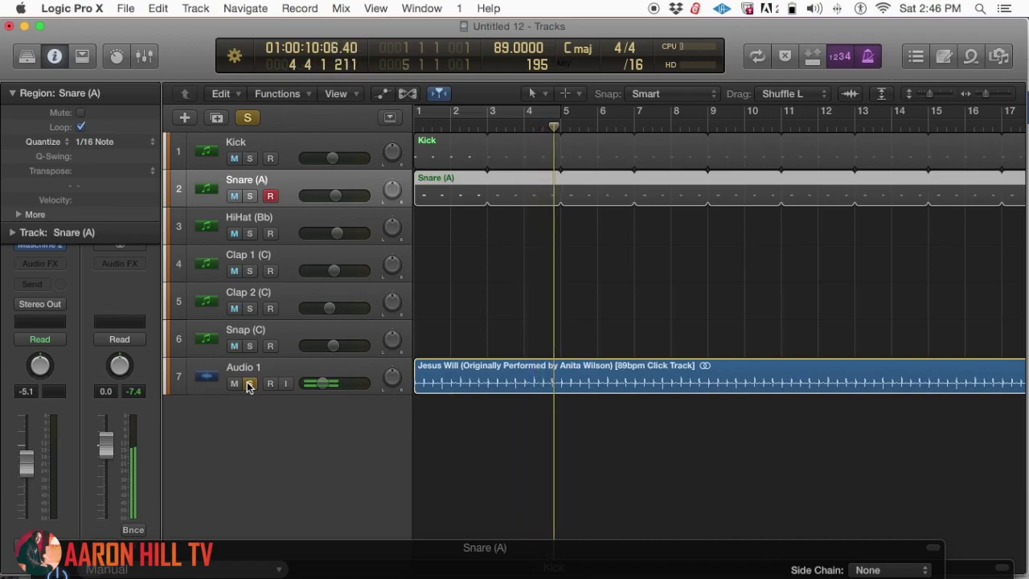
left_click(249, 384)
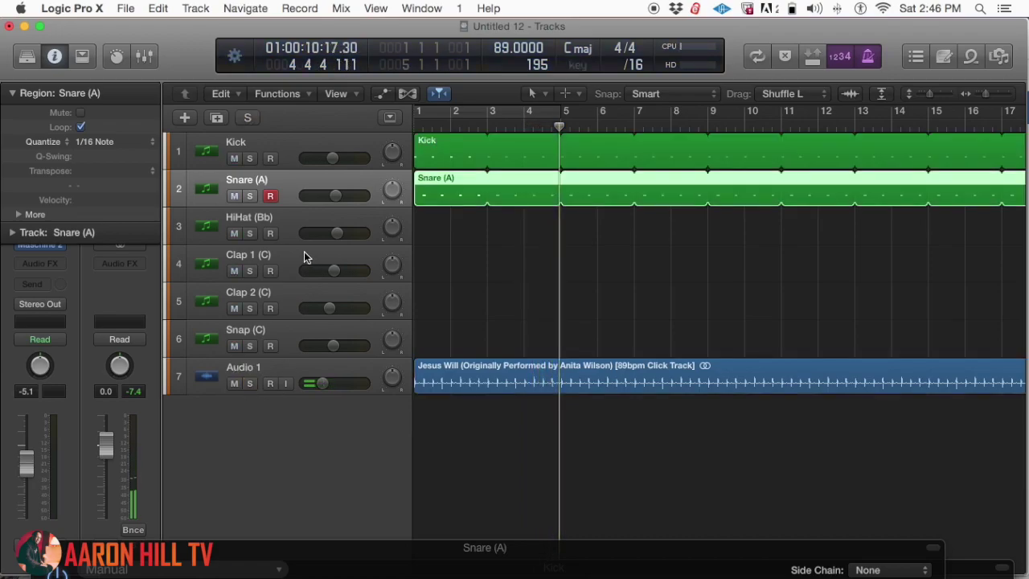
left_click(298, 224)
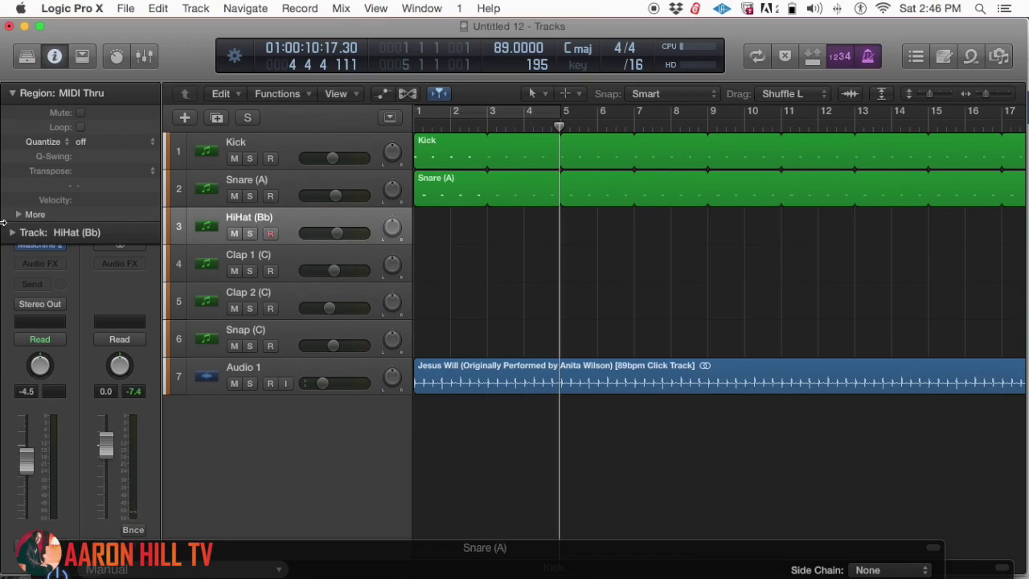
left_click(13, 93)
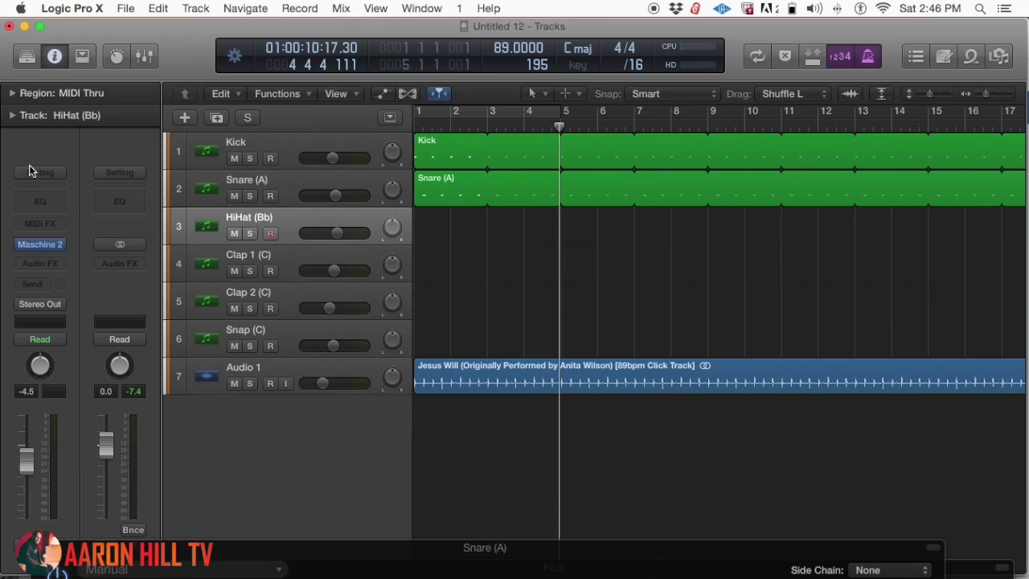
left_click(40, 245)
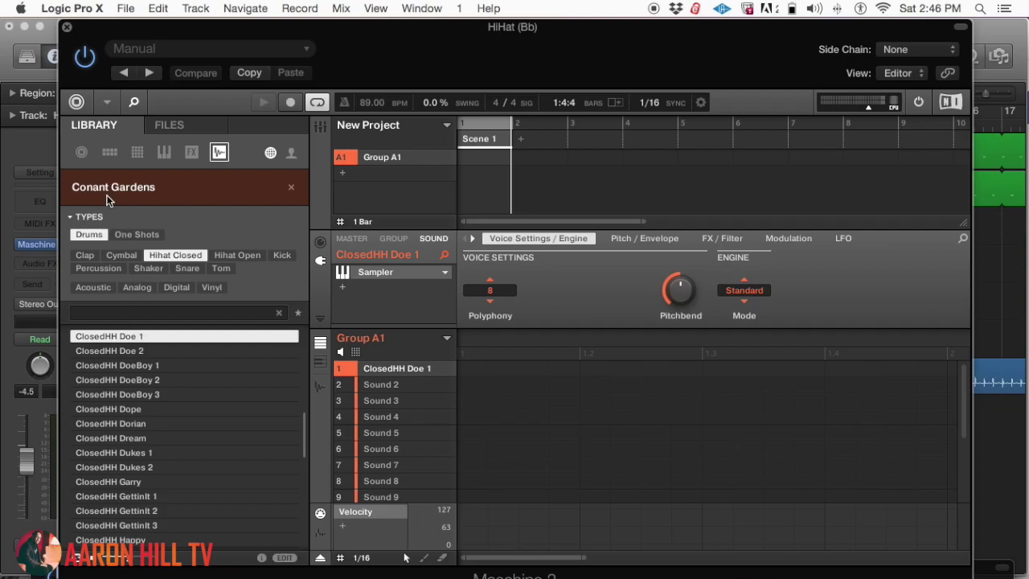
left_click(67, 29)
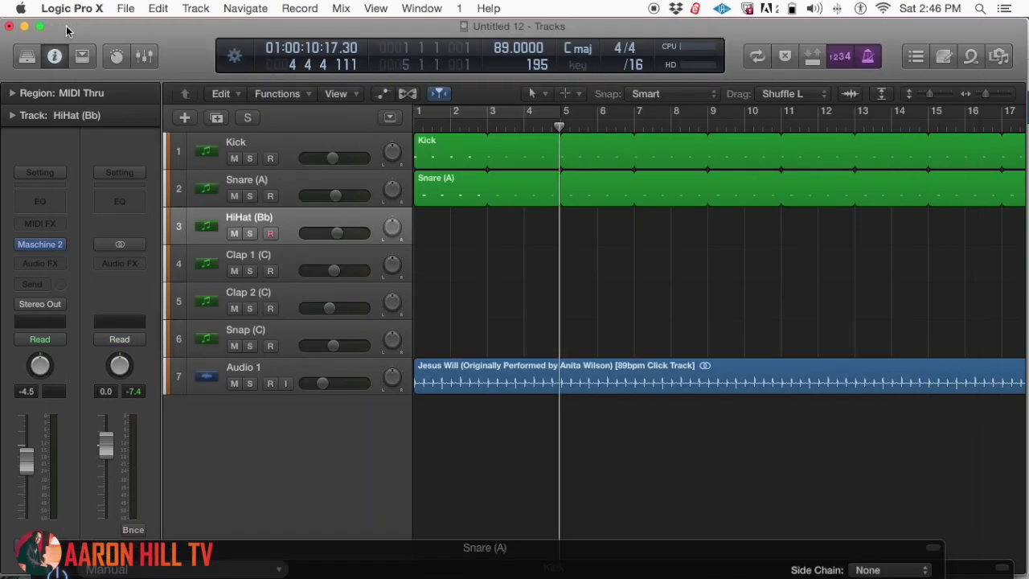
- Solo the Audio 1 click track, listen to it briefly from bar 1, return to bar 1, and unsolo it
key("Return")
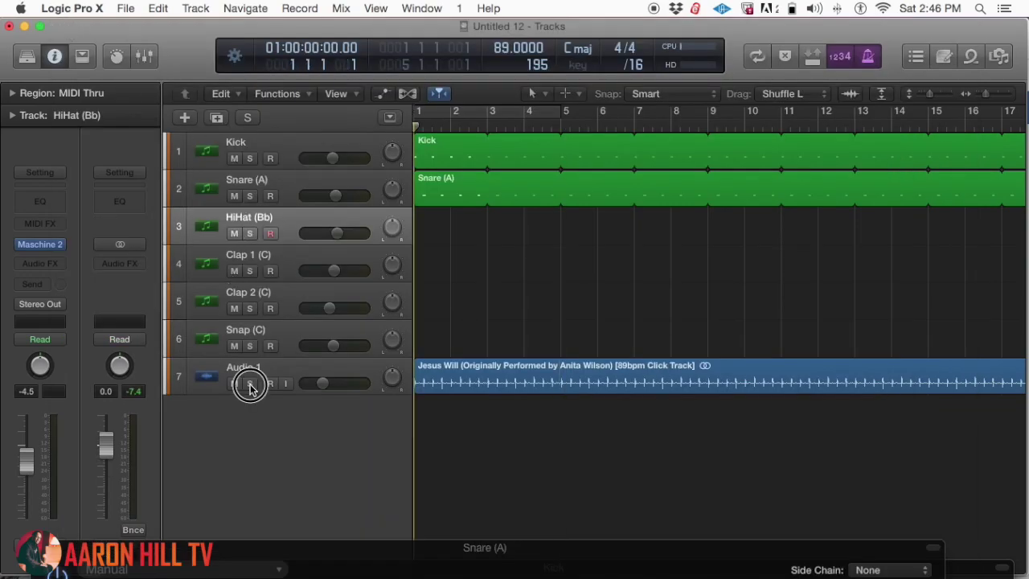
left_click(250, 384)
key("space")
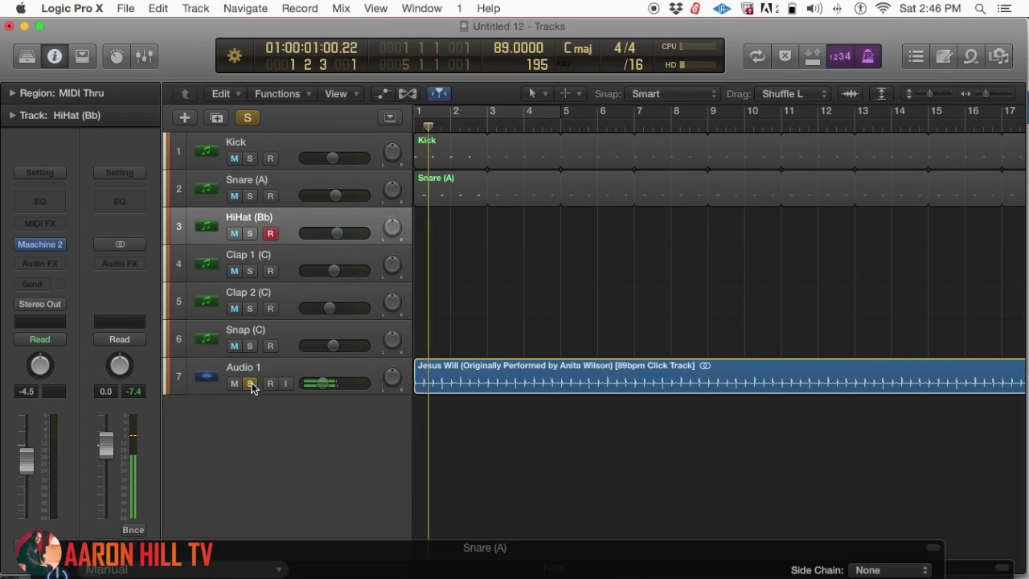
key("space")
key("Return")
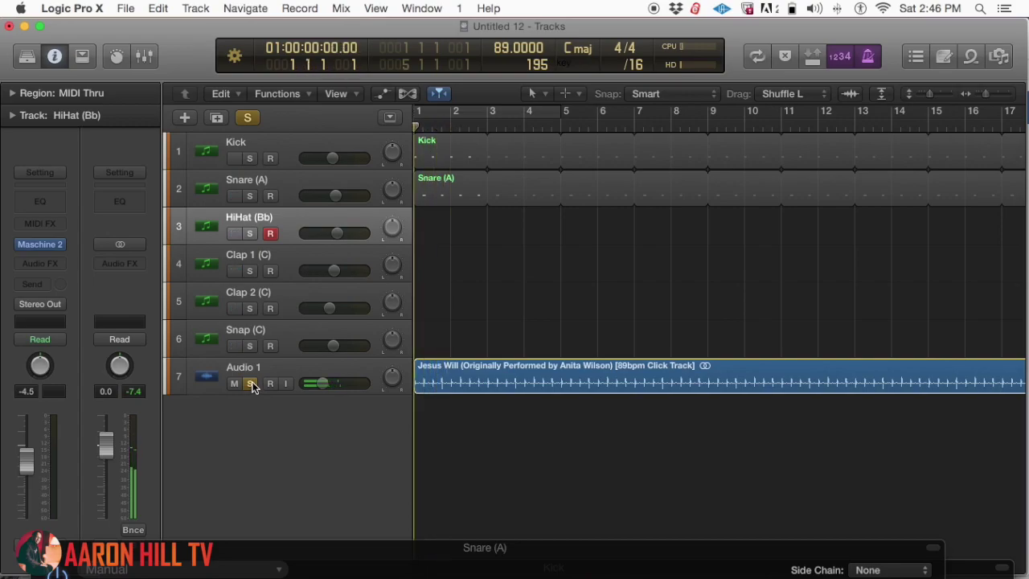
left_click(250, 384)
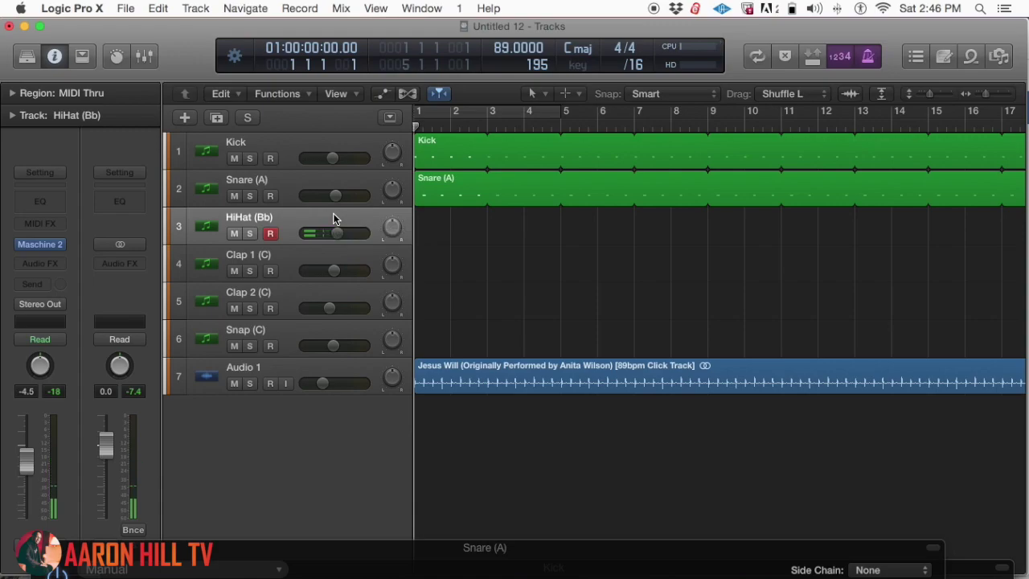
- Mute Audio 1, record a two-bar hi-hat pattern on the HiHat (Bb) track from bar 1, and return to bar 1
left_click(235, 384)
key("r")
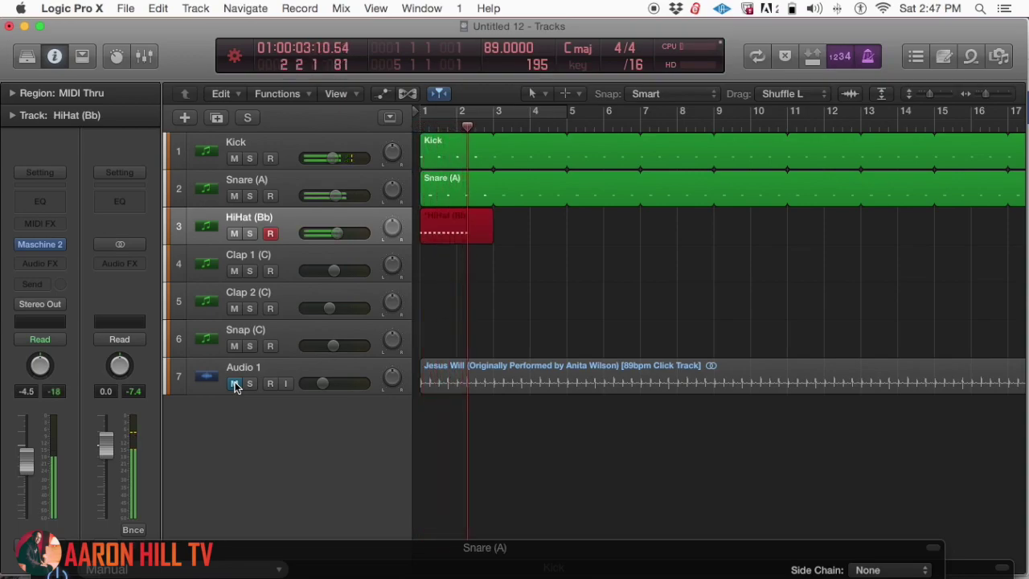
key("space")
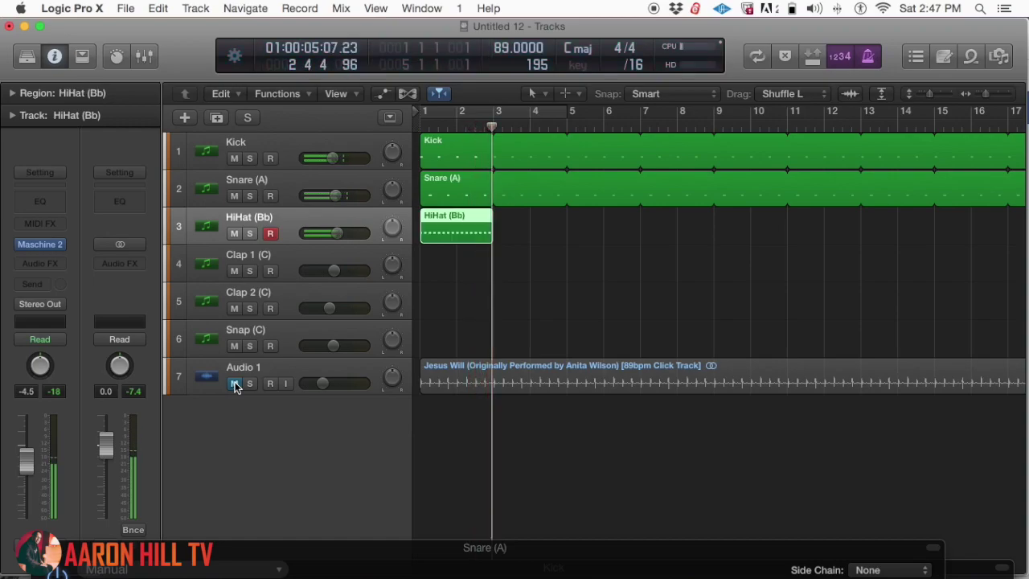
key("Return")
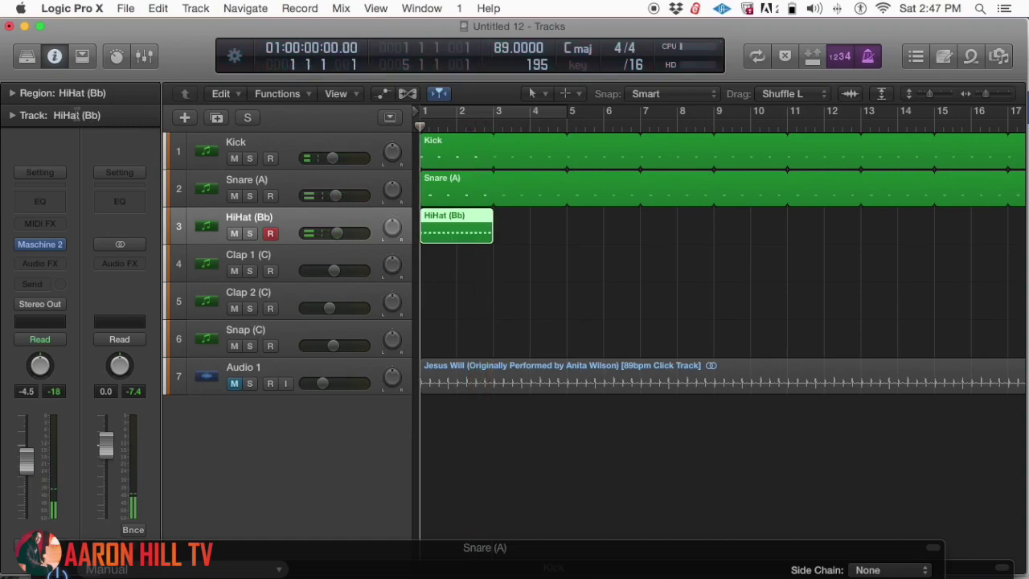
- Turn on looping for the recorded HiHat (Bb) region and quantize it to 1/16 Note
left_click(12, 93)
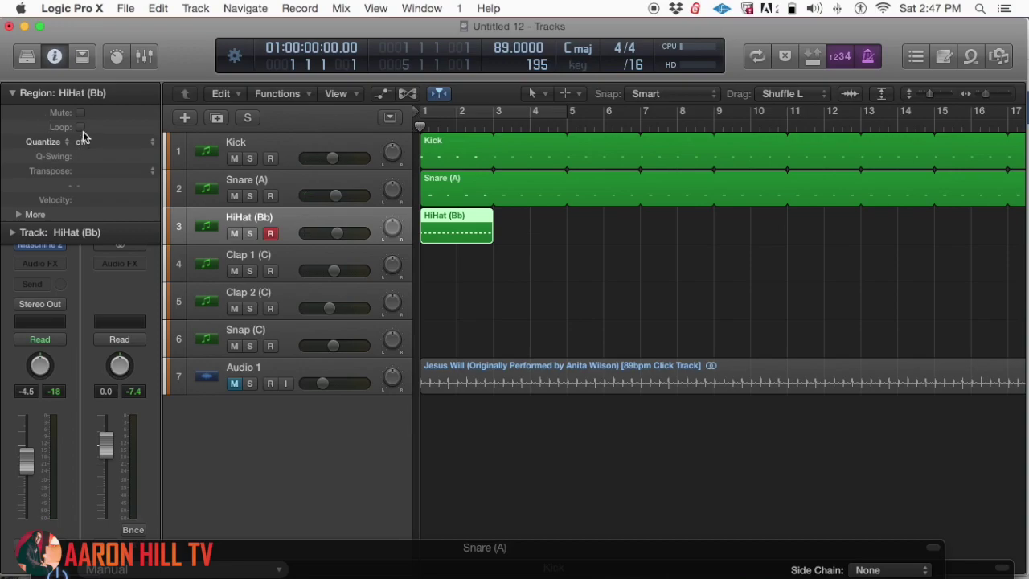
left_click(81, 127)
left_click(111, 147)
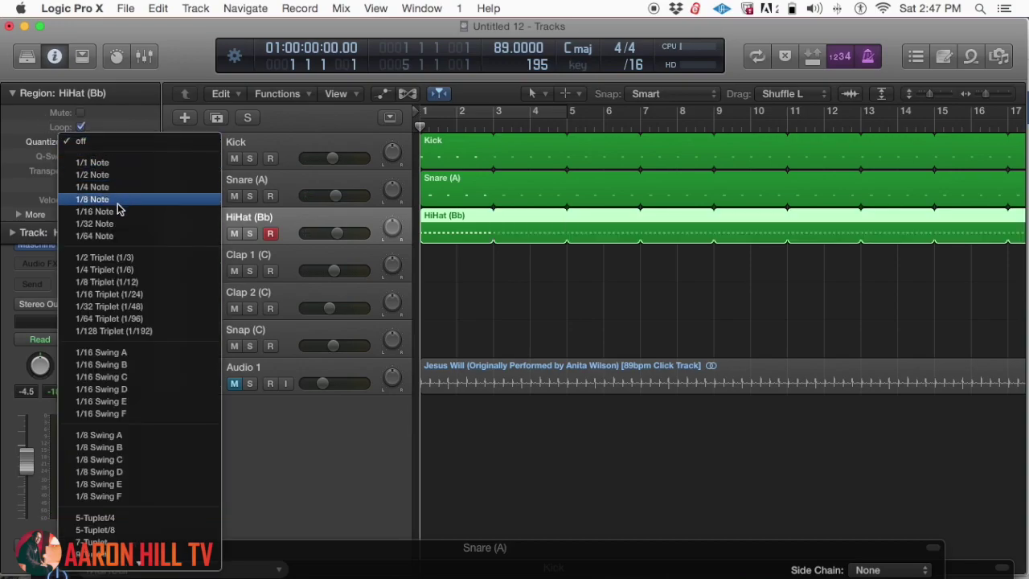
left_click(149, 212)
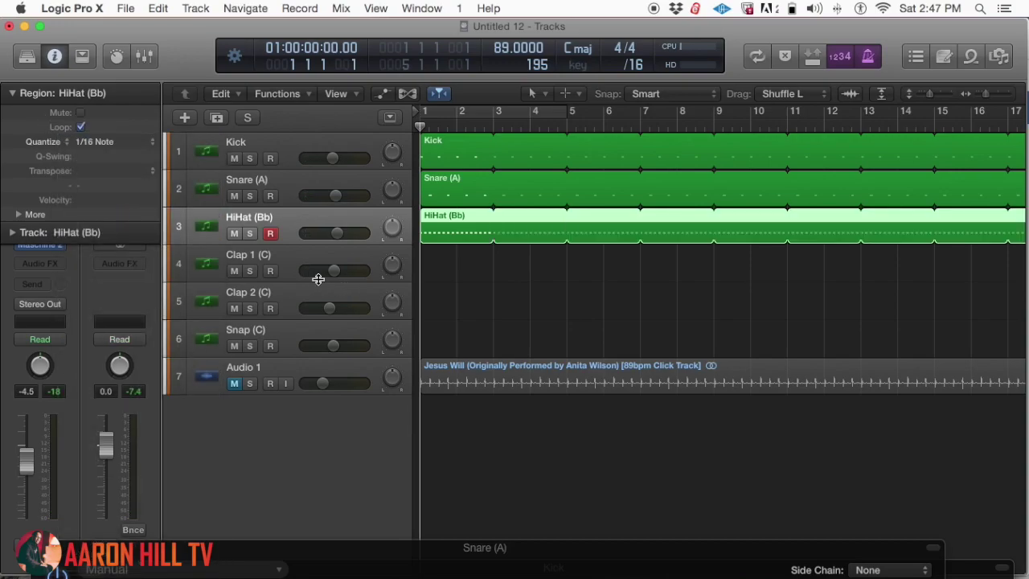
- Solo Audio 1 again, listen to the click for about two bars, and turn its solo off
left_click(250, 384)
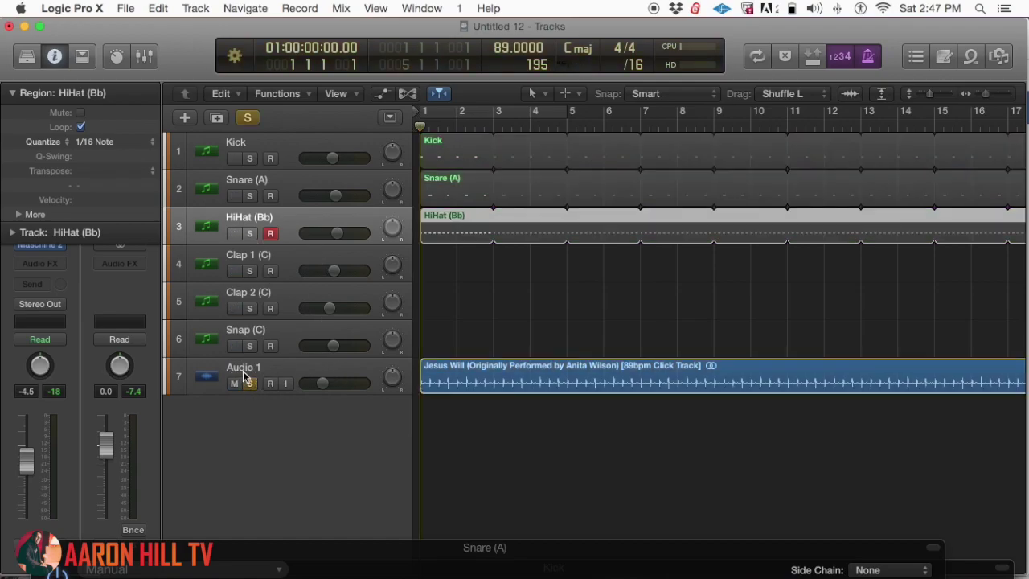
key("space")
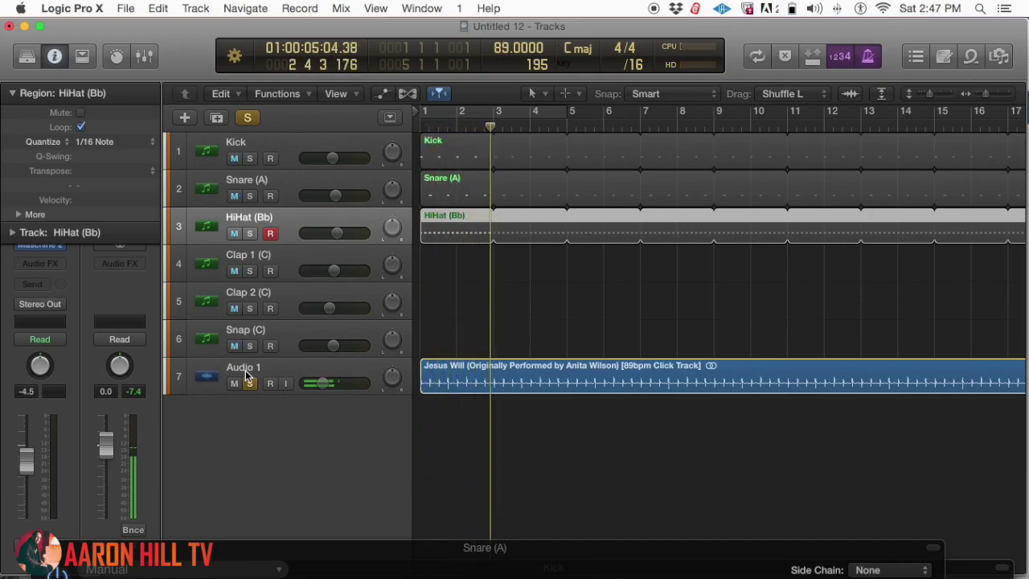
key("space")
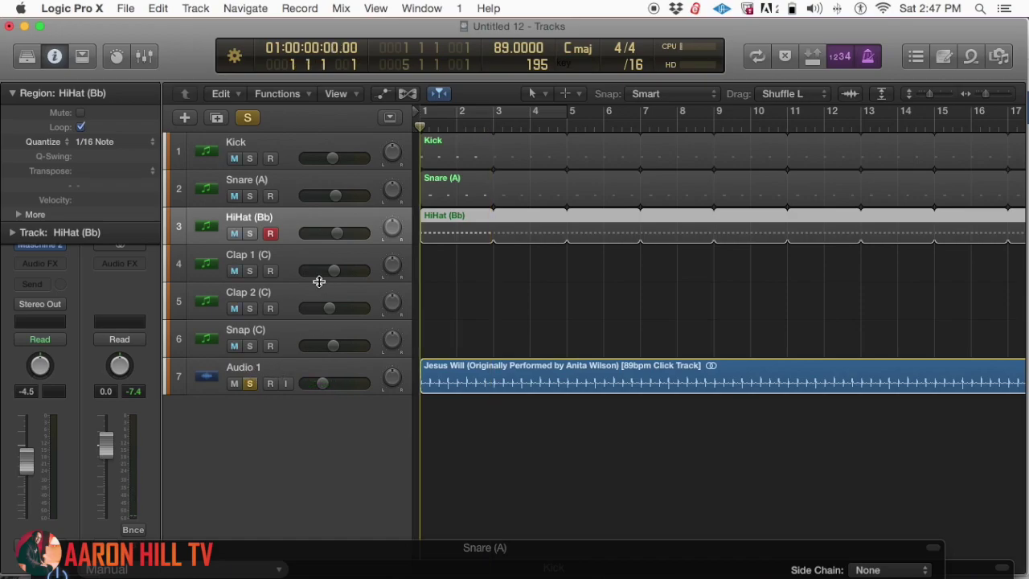
left_click(248, 384)
- Select the Clap 1 (C) track and check its clap sound in the Battery 2 Funk Kit
left_click(295, 257)
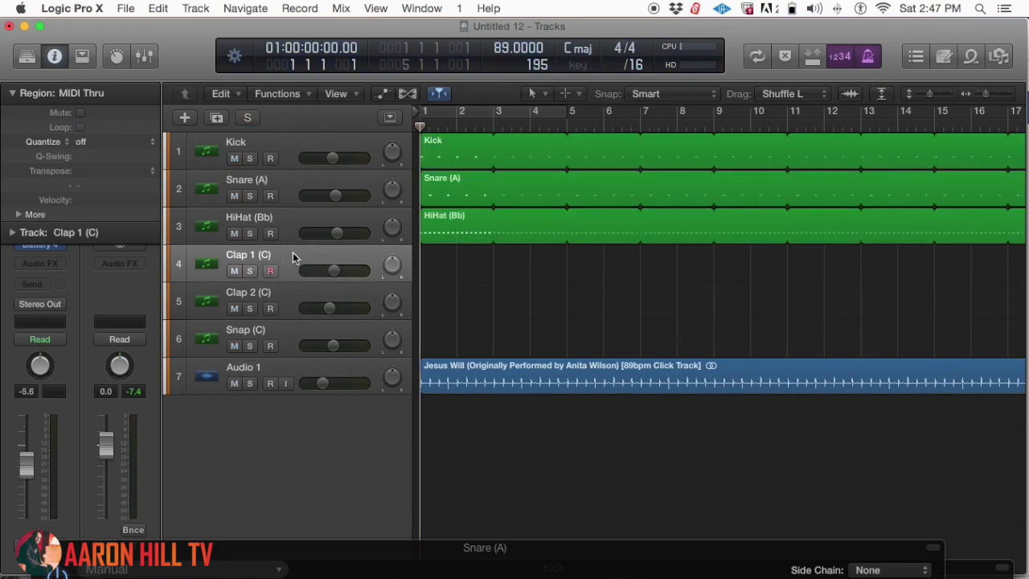
left_click(44, 245)
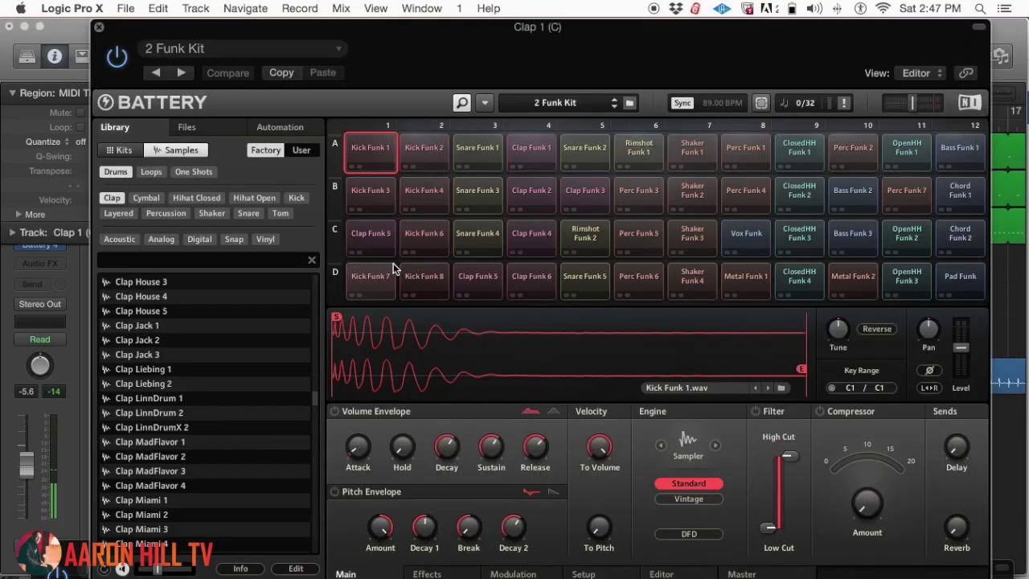
left_click_drag(537, 42, 513, 54)
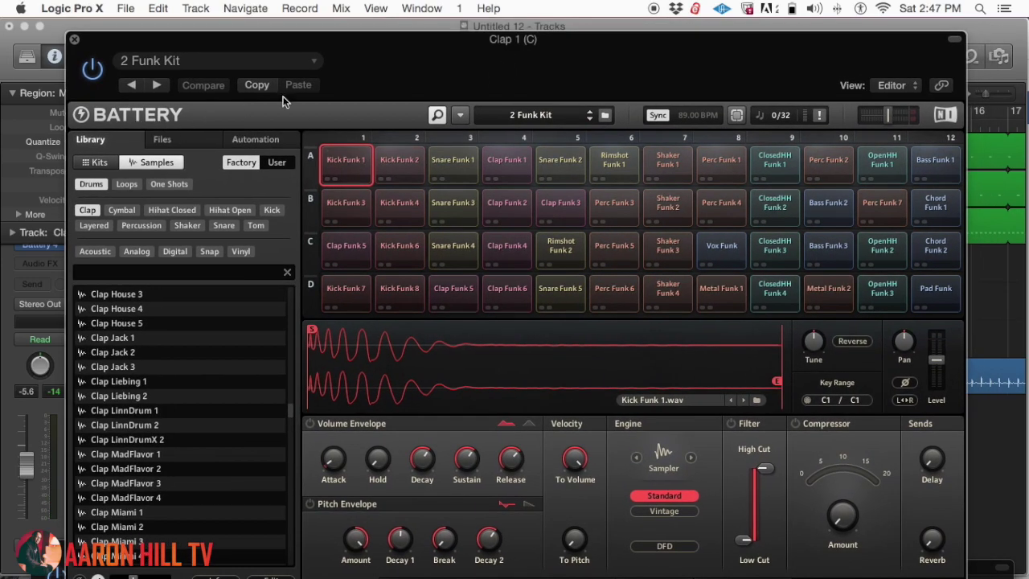
left_click_drag(427, 70, 423, 72)
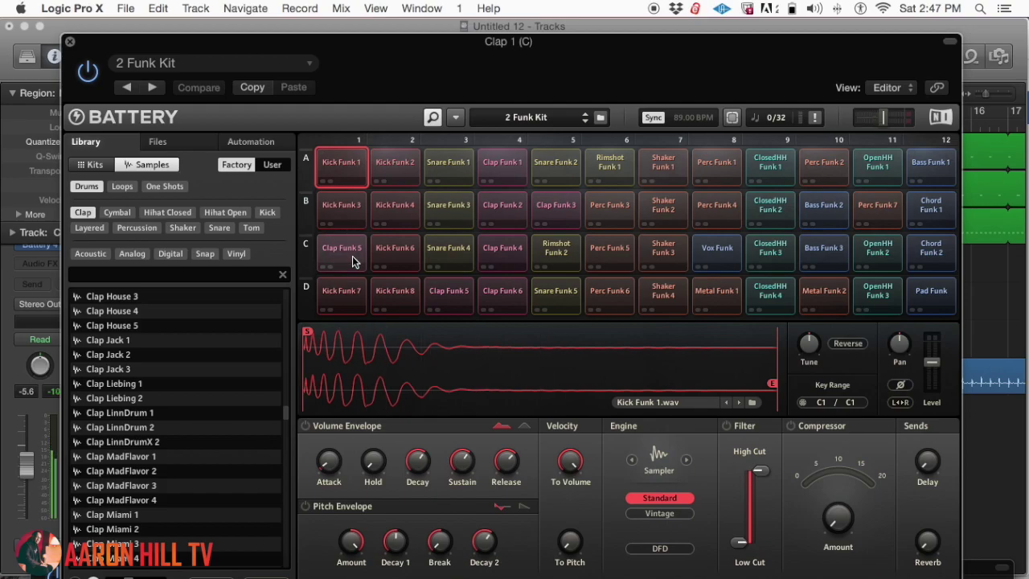
left_click(71, 42)
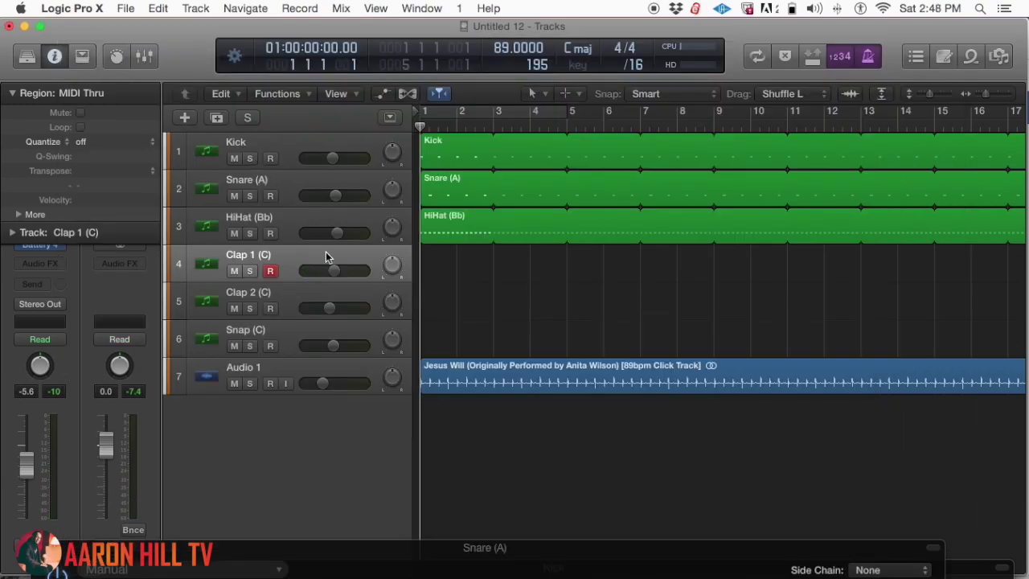
- Audition the Clap 2 (C) track's sound for comparison and reselect the Clap 1 (C) track
left_click(306, 289, "shift")
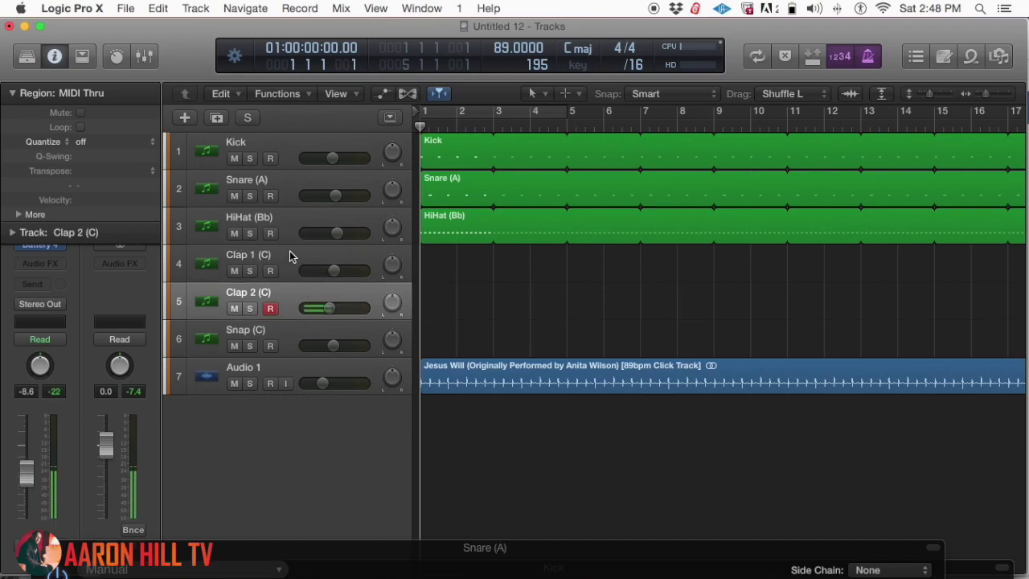
left_click(290, 251)
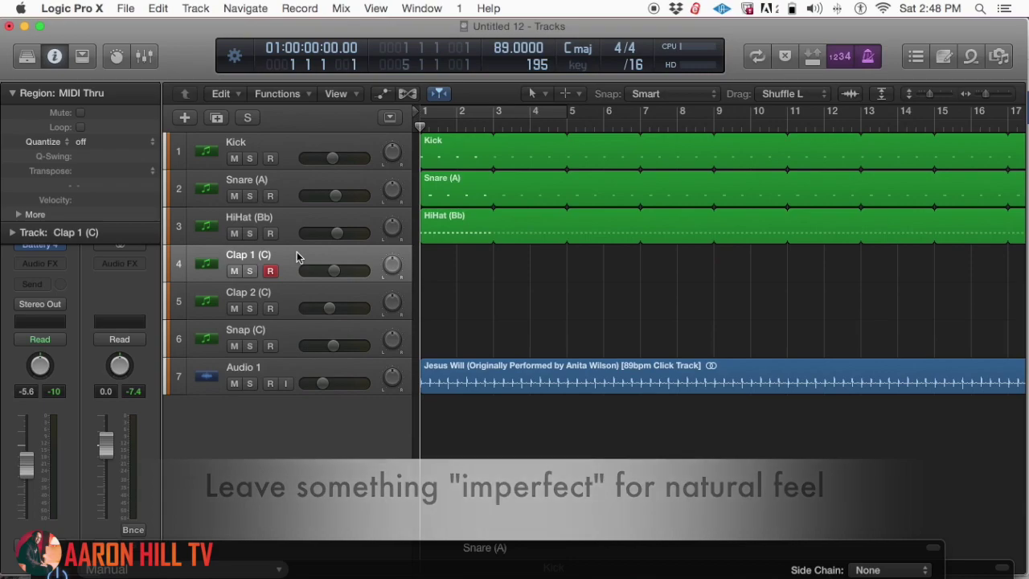
scroll(296, 258, "right", 3)
scroll(296, 257, "left", 3)
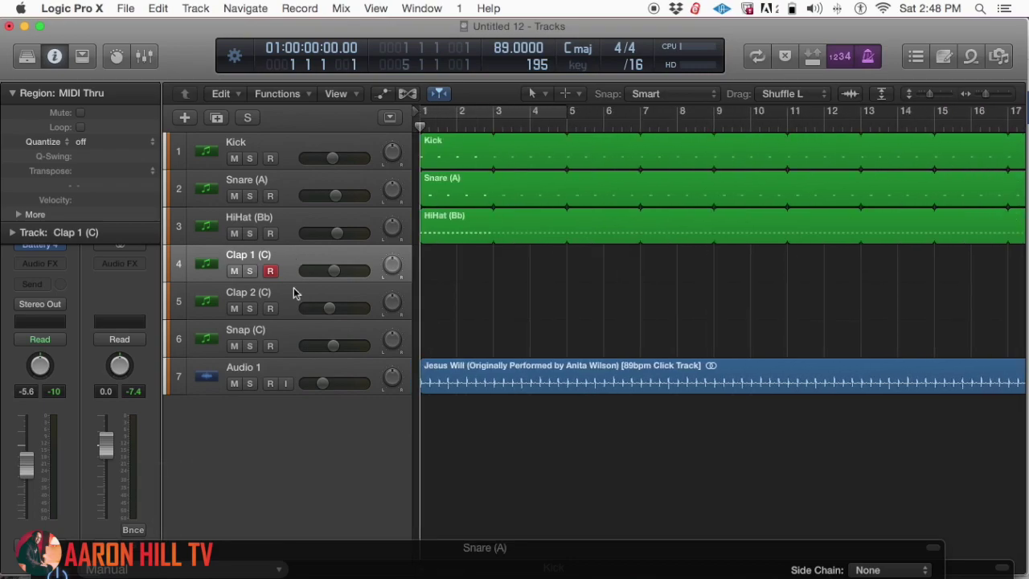
- Mute the Audio 1 click track and record a two-bar clap pattern on the Clap 1 (C) track from bar 1
left_click(234, 384)
key("space")
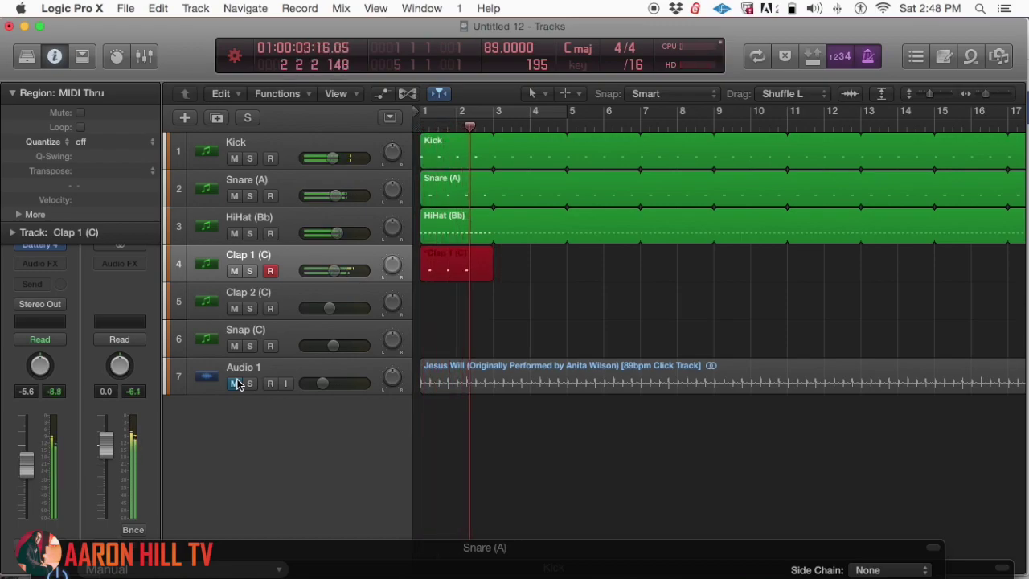
key("space")
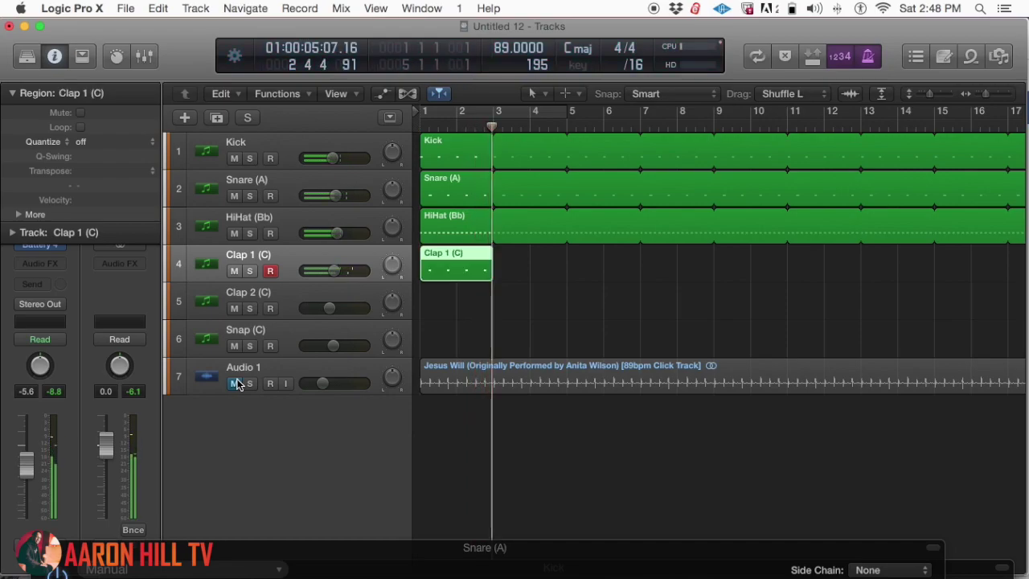
- Lower the Snare (A) volume to about -10.2 dB, raise Clap 1 (C) to -4.4 dB, and return to bar 1
left_click_drag(338, 197, 312, 189)
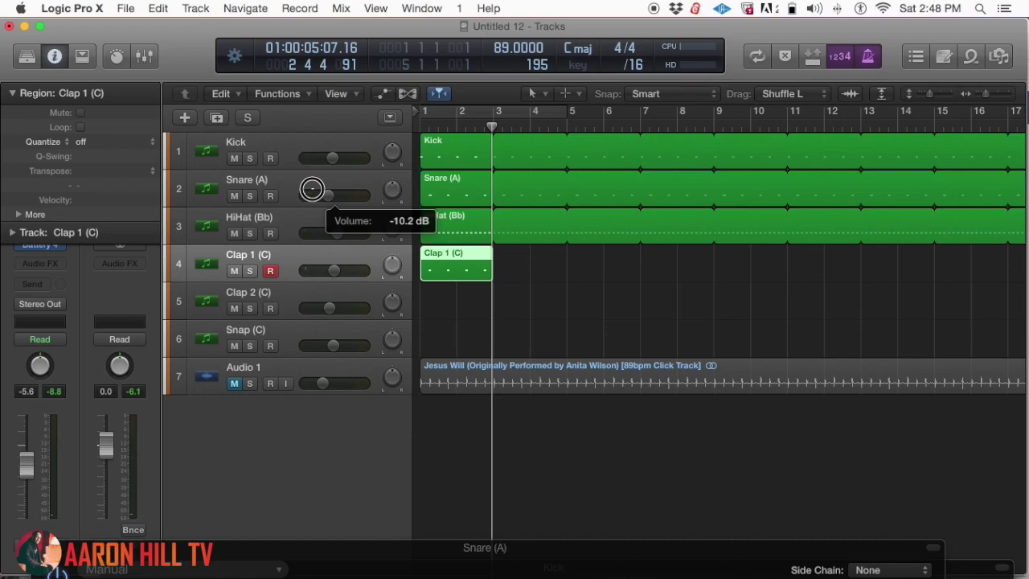
left_click_drag(333, 270, 338, 268)
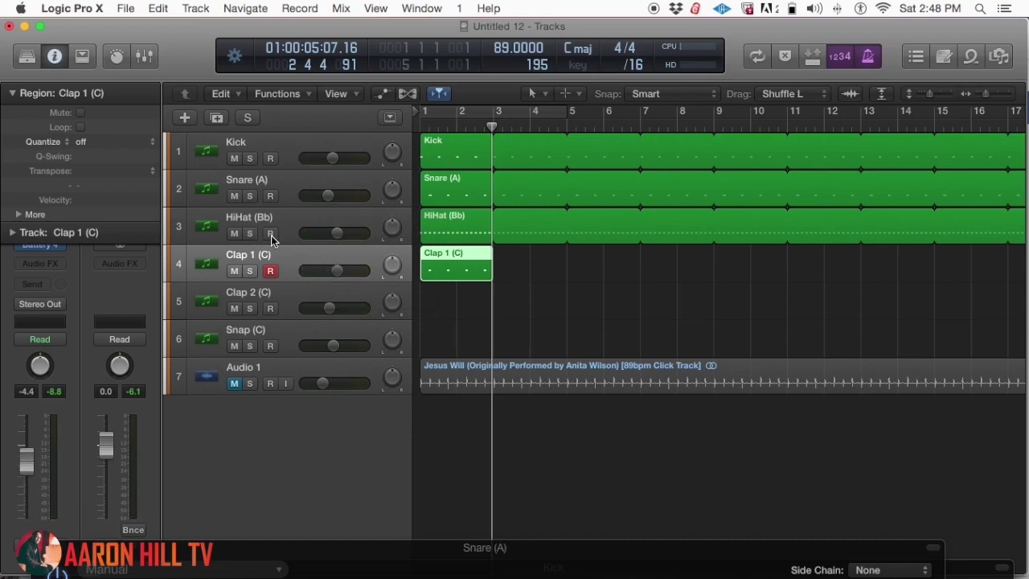
key("Return")
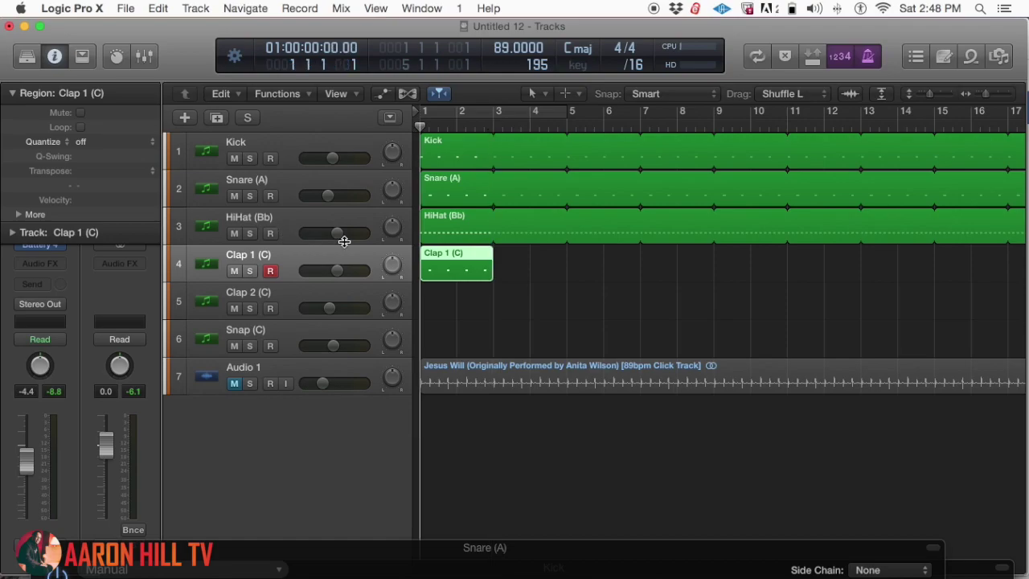
- Turn on looping for the recorded Clap 1 (C) region and quantize it to 1/16 Note
left_click(81, 127)
left_click(103, 143)
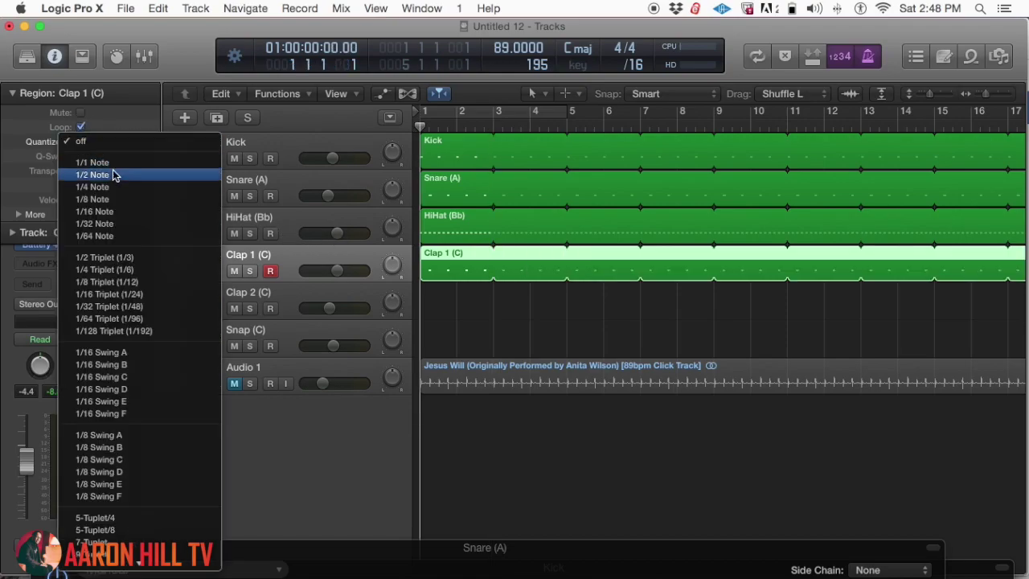
left_click(119, 212)
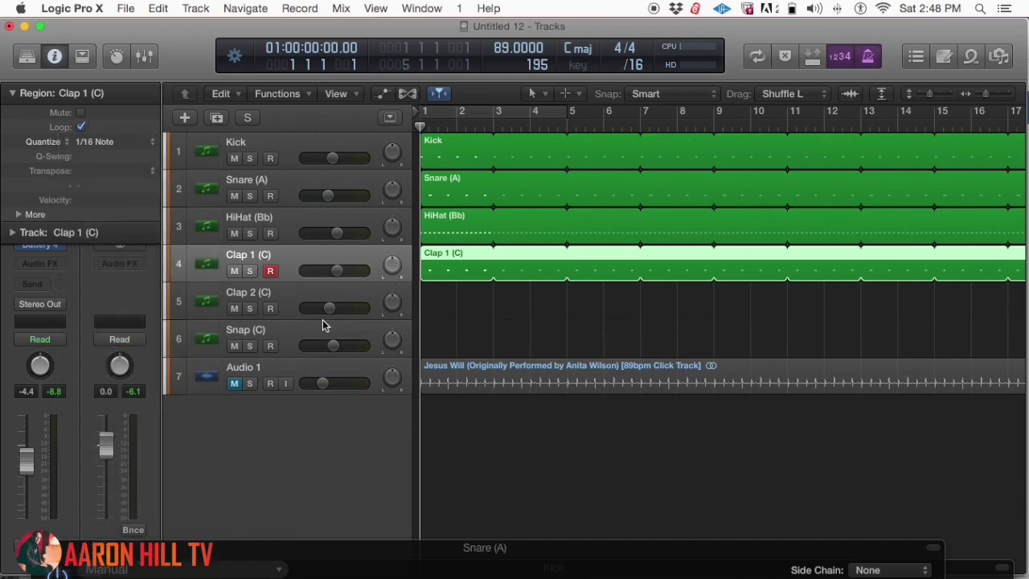
- Play the beat from bar 1 while rebalancing the Snare (A) volume lower and Clap 1 (C) slightly higher, and select the Clap 2 (C) track
key("space")
left_click_drag(325, 196, 298, 198)
left_click_drag(337, 274, 329, 268)
left_click_drag(319, 194, 319, 193)
left_click(305, 292)
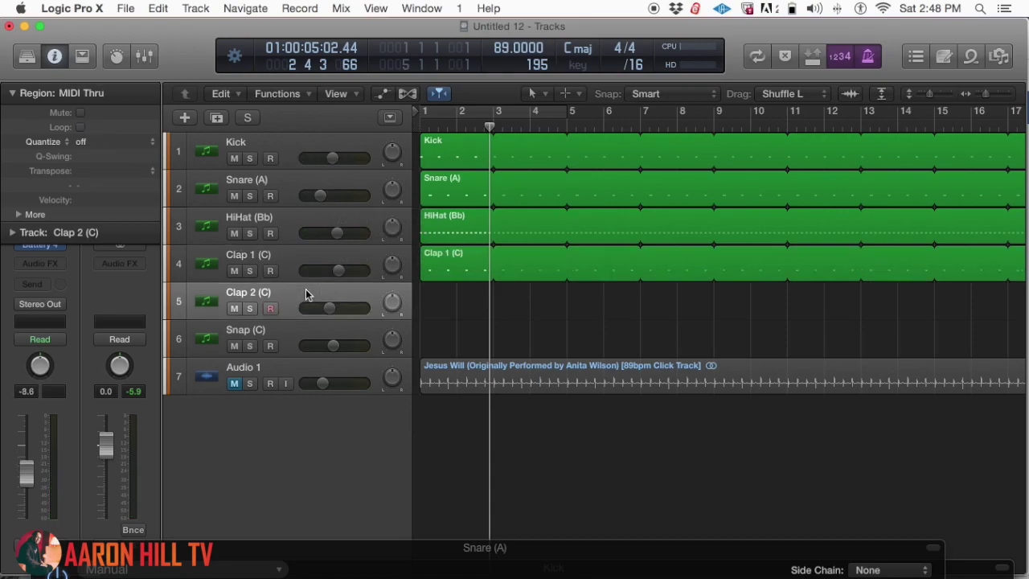
- Inspect the Battery instrument on Clap 2 (C), audition its row C Clap Mini 2 cell, and compare its sound with Clap 1 (C)
left_click(40, 244)
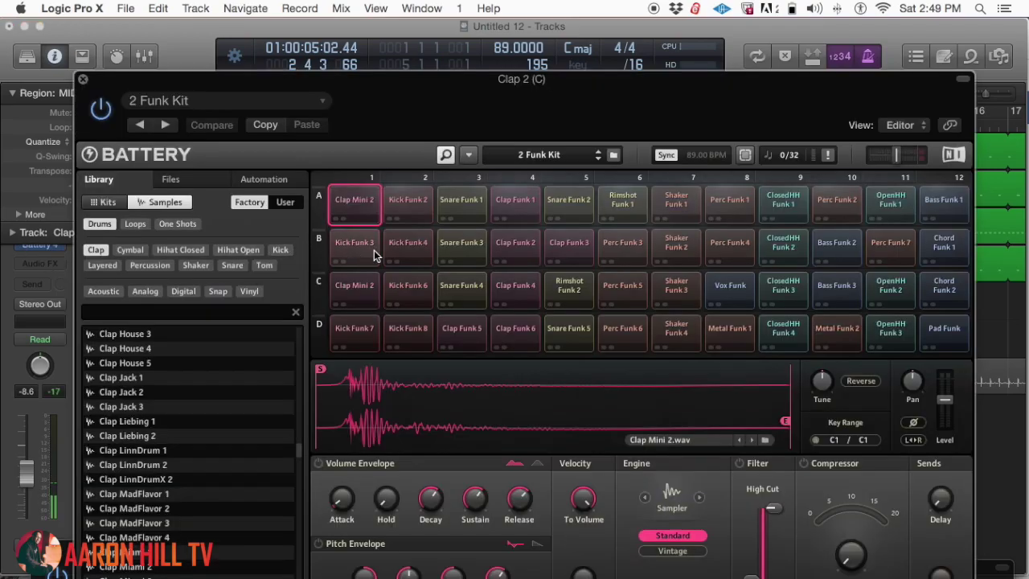
left_click(358, 288)
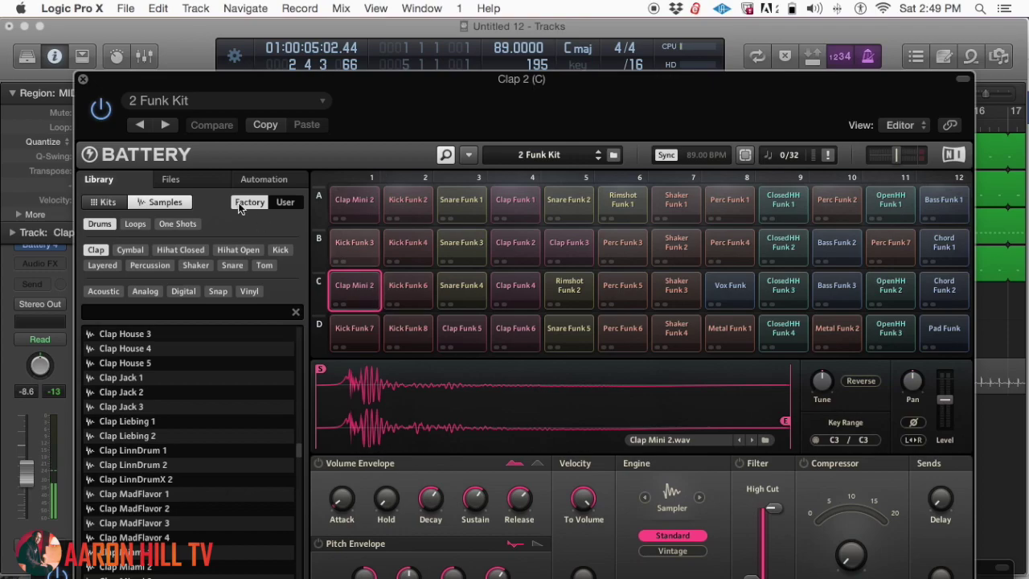
left_click(83, 79)
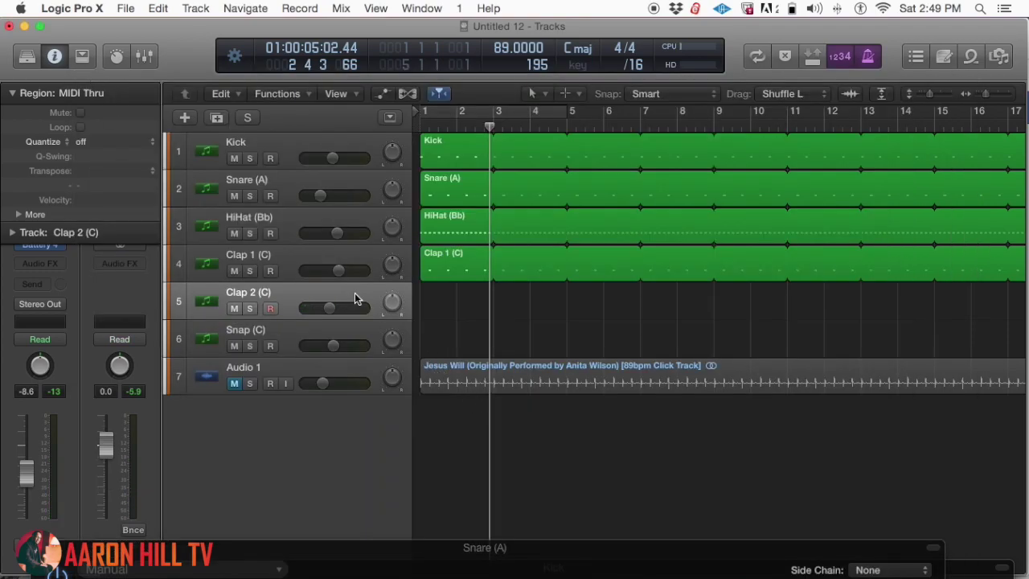
left_click(315, 265)
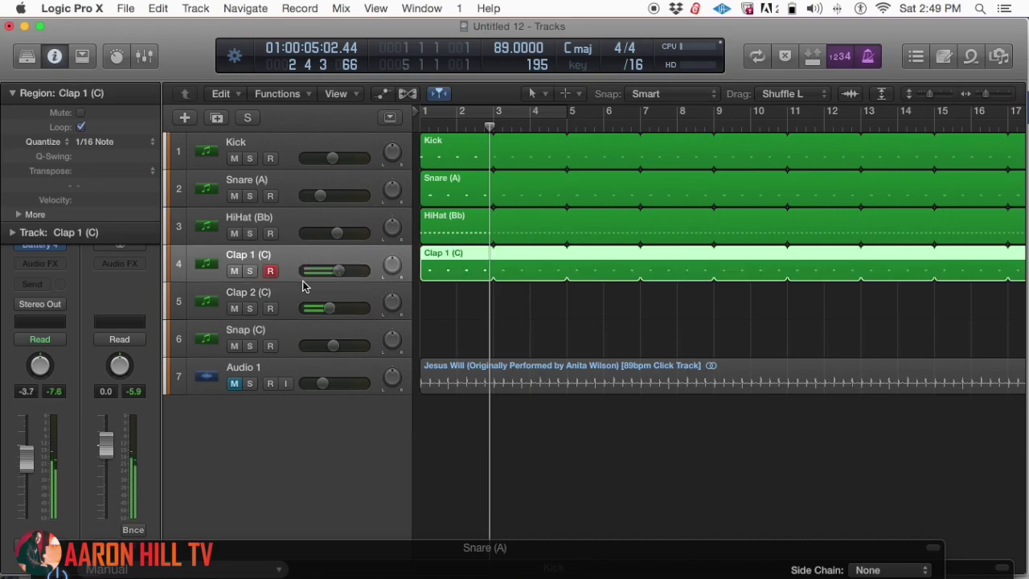
left_click(301, 287)
- Raise the Clap 2 (C) volume to -6.6 dB and record a two-bar clap pattern on it from bar 1
key("Return")
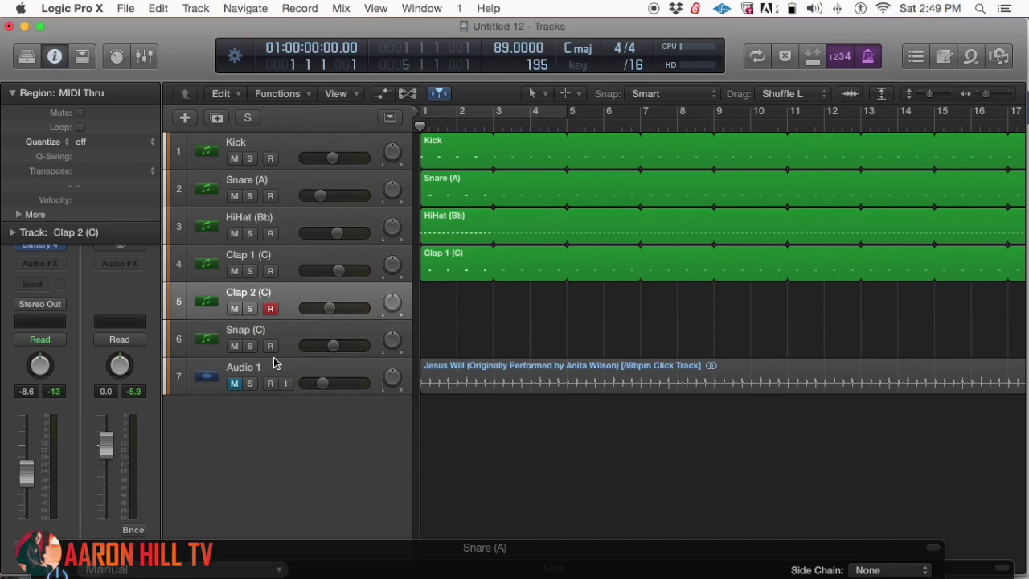
left_click_drag(326, 306, 339, 305)
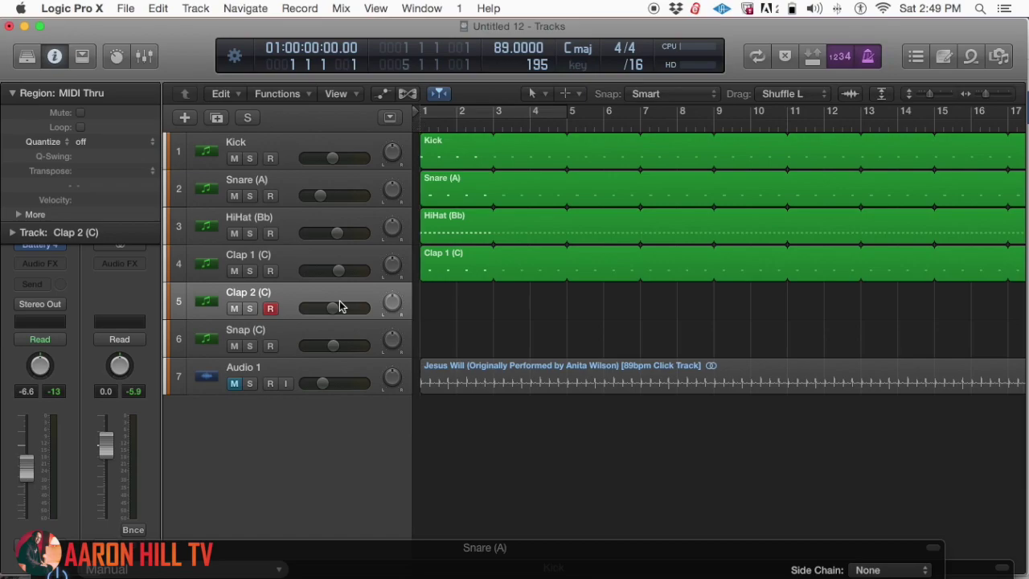
key("r")
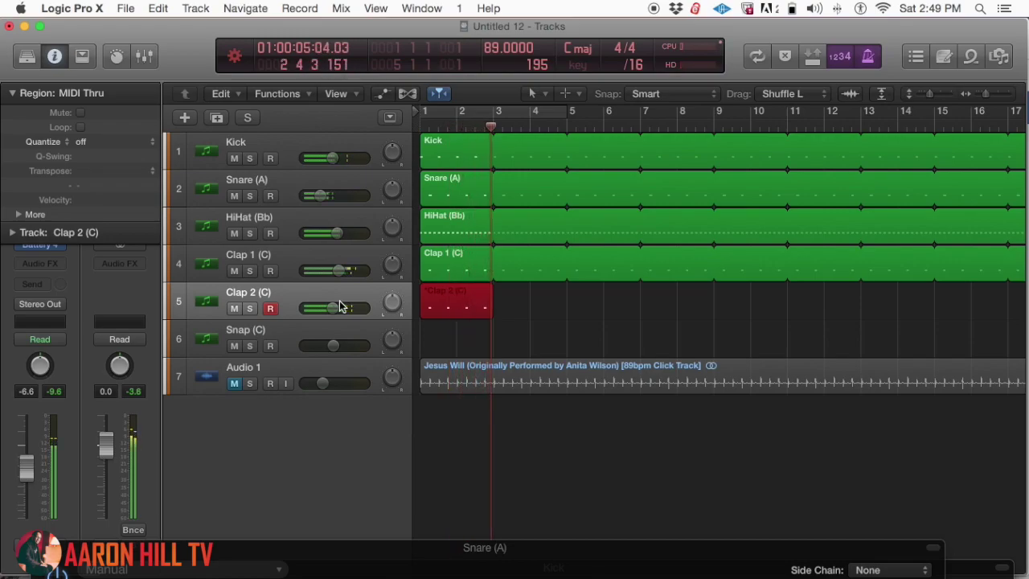
key("space")
- Lower Clap 2 (C) to -11.6 dB, turn on looping for its recorded region, and play the beat from bar 1
mouse_move(329, 306)
left_mouse_down()
mouse_move(294, 305)
mouse_move(310, 304)
left_mouse_up()
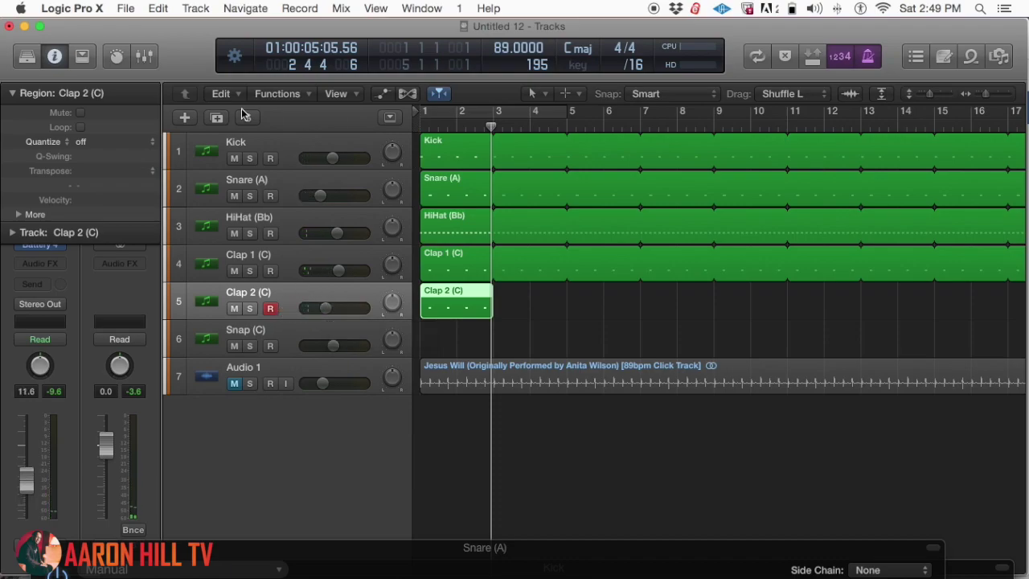
left_click(80, 127)
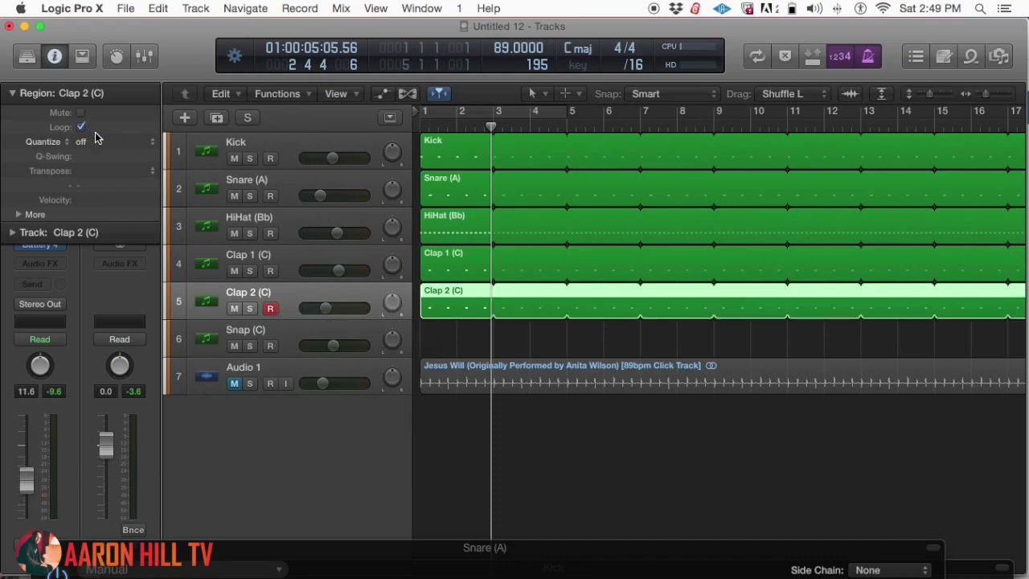
key("Return")
key("space")
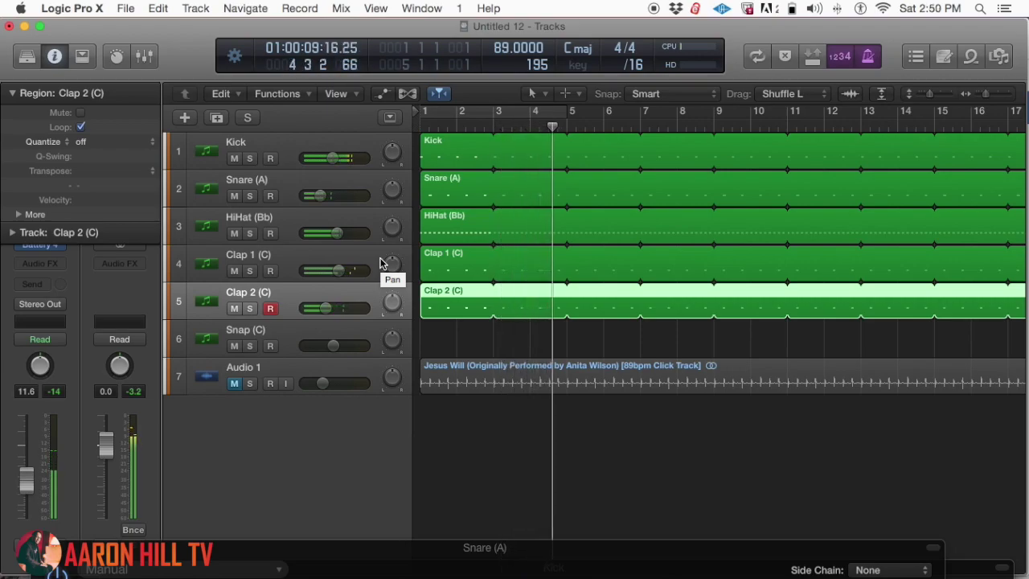
key("space")
key("Return")
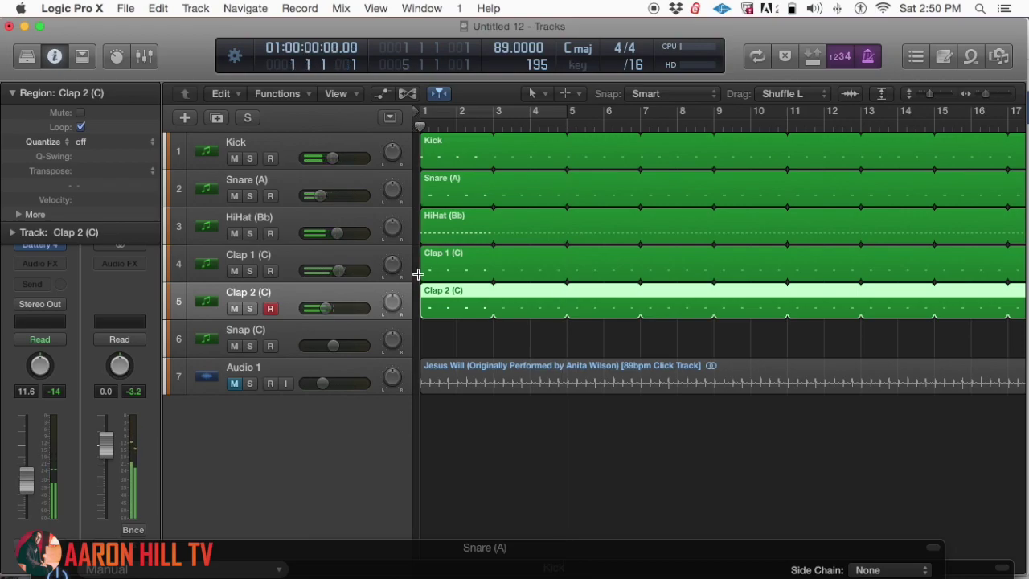
- Select the Snap (C) track and check the Snap Nevada sound loaded in its Maschine instrument
left_click(288, 329)
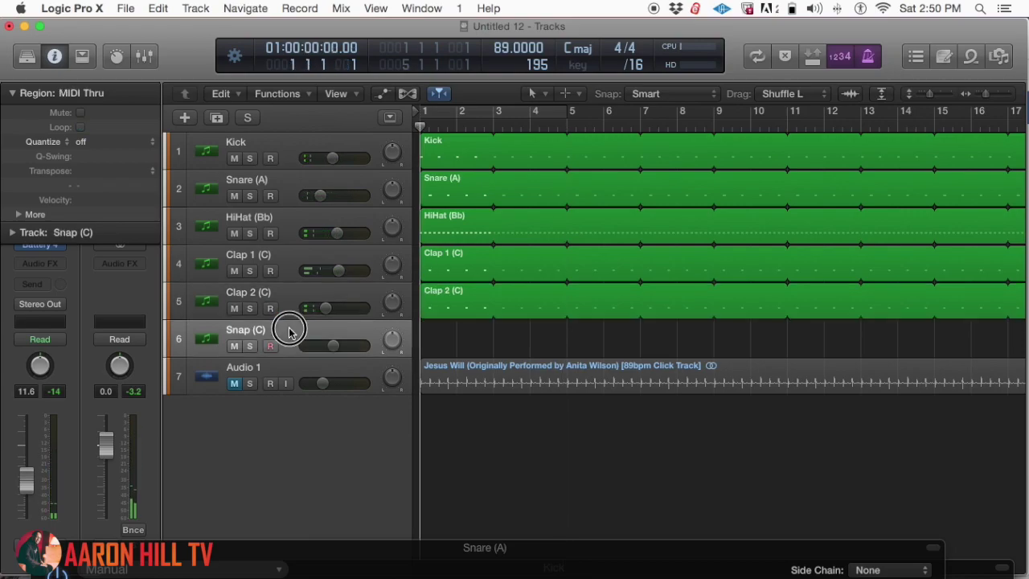
left_click(45, 251)
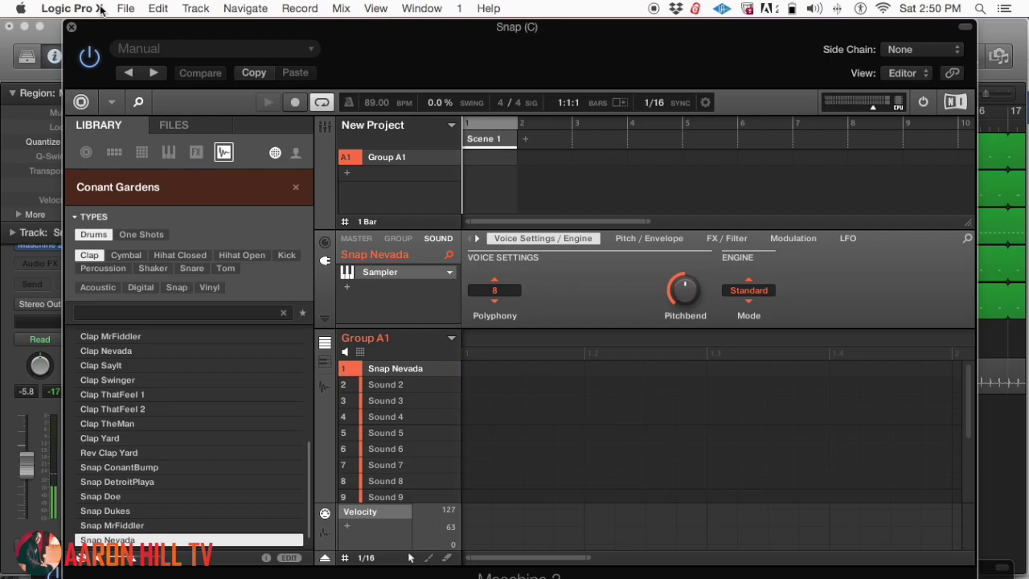
left_click(70, 28)
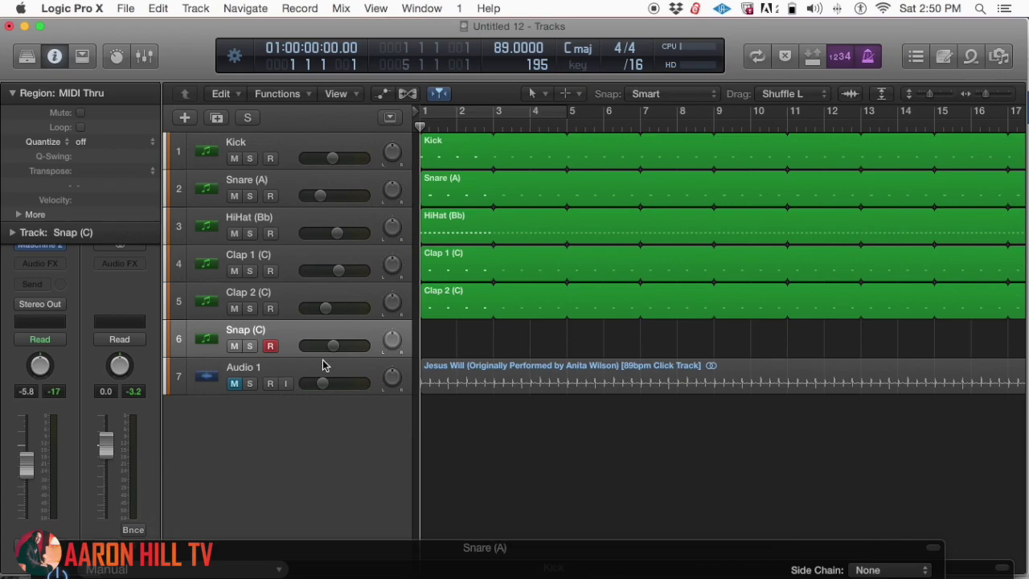
- Raise the Snap (C) volume to -4.2 dB and record a two-bar snap pattern from bar 1
left_click_drag(333, 346, 347, 348)
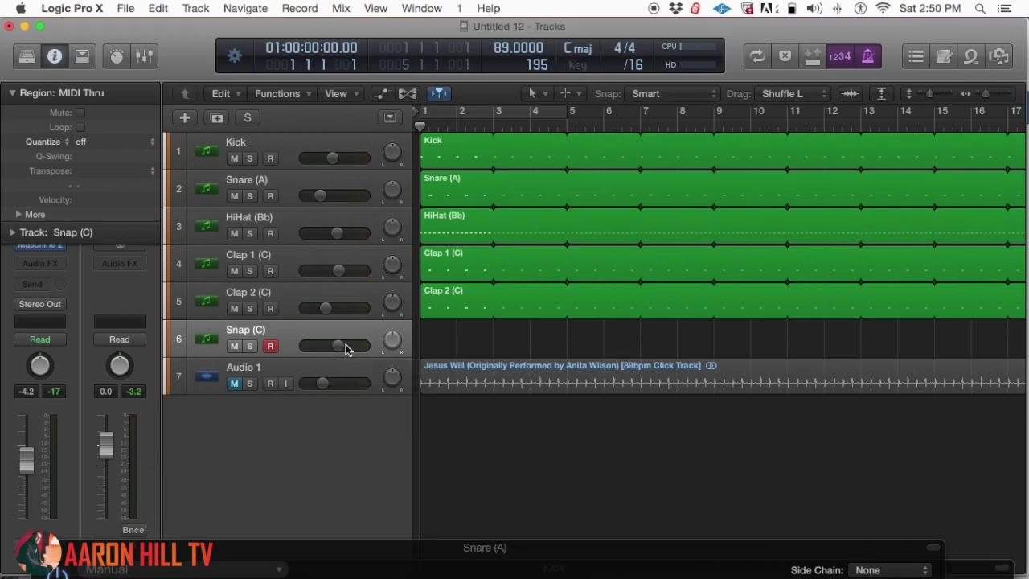
key("r")
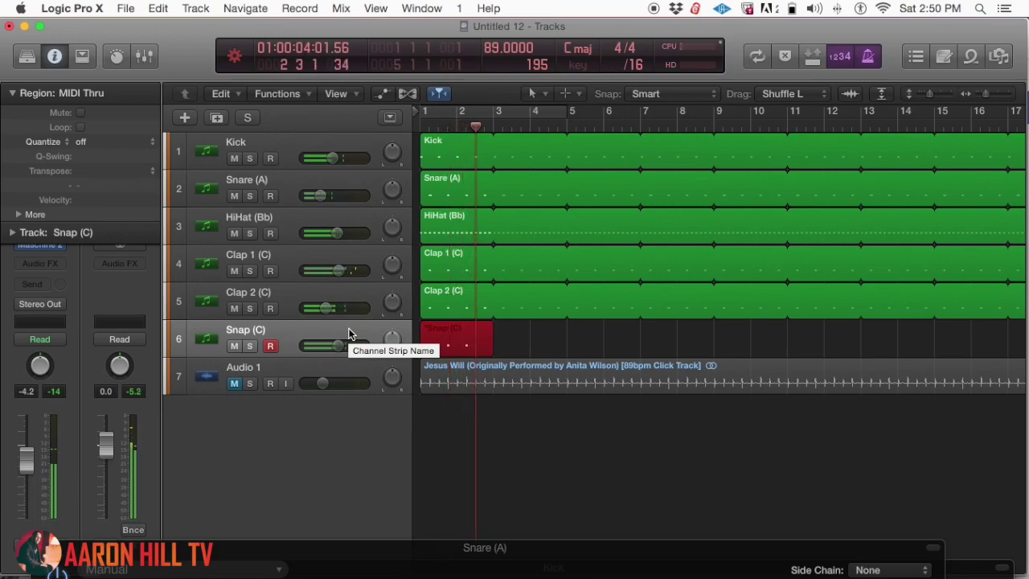
key("space")
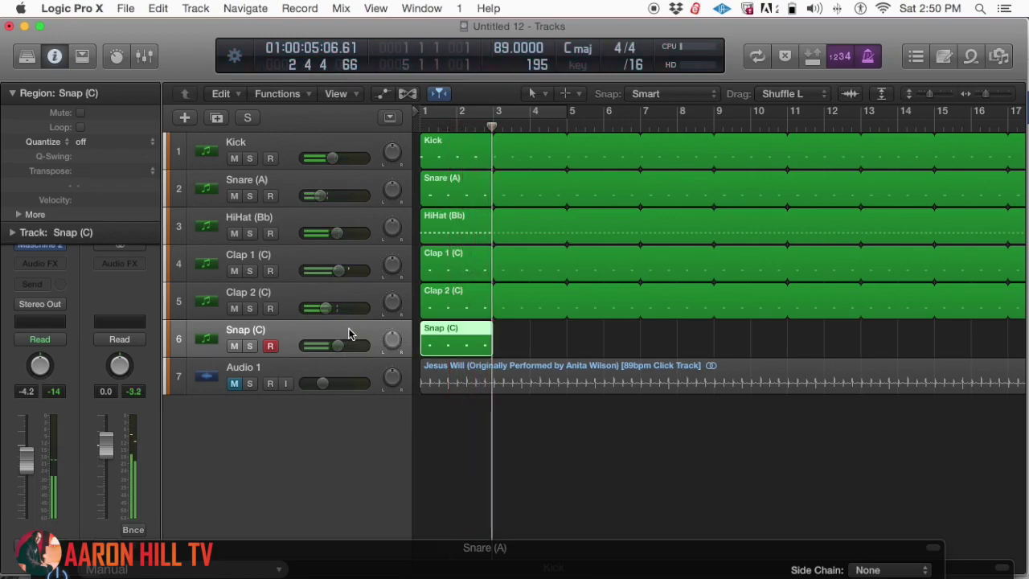
- Loop the recorded Snap (C) region without quantizing, play the beat from bar 1, and lower the Snap (C) volume to -7.0 dB
left_click(81, 127)
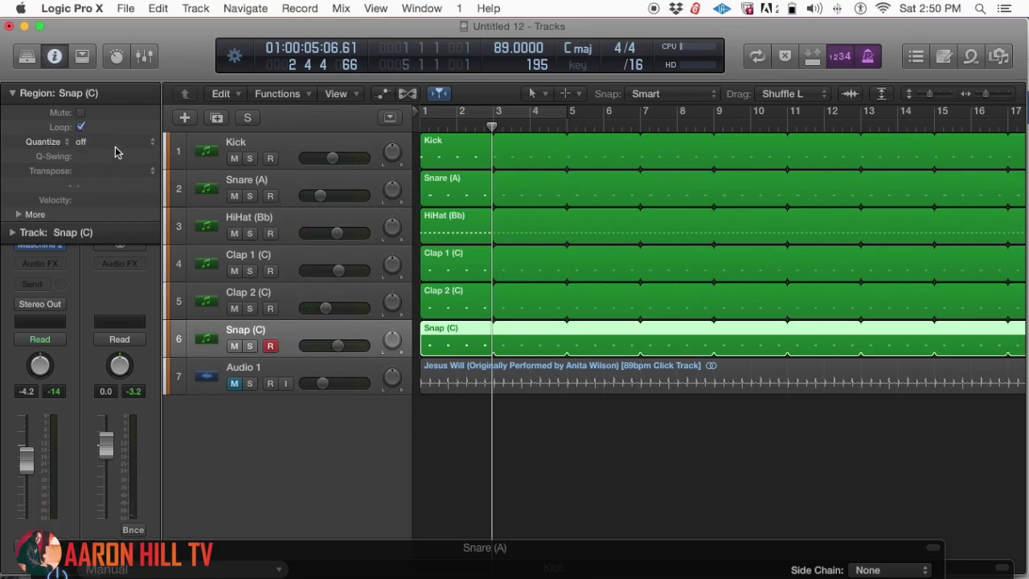
left_click(118, 144)
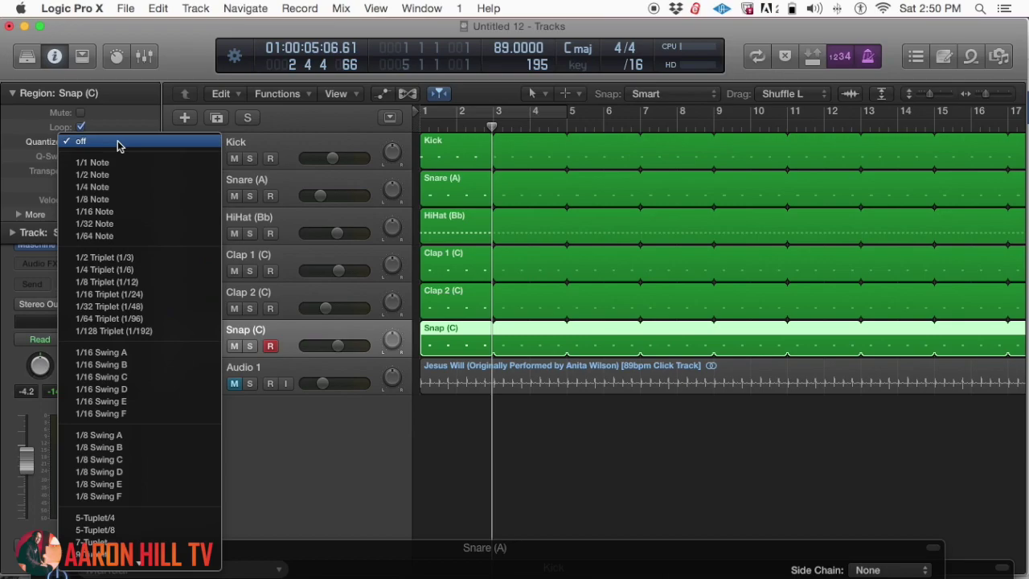
left_click(276, 125)
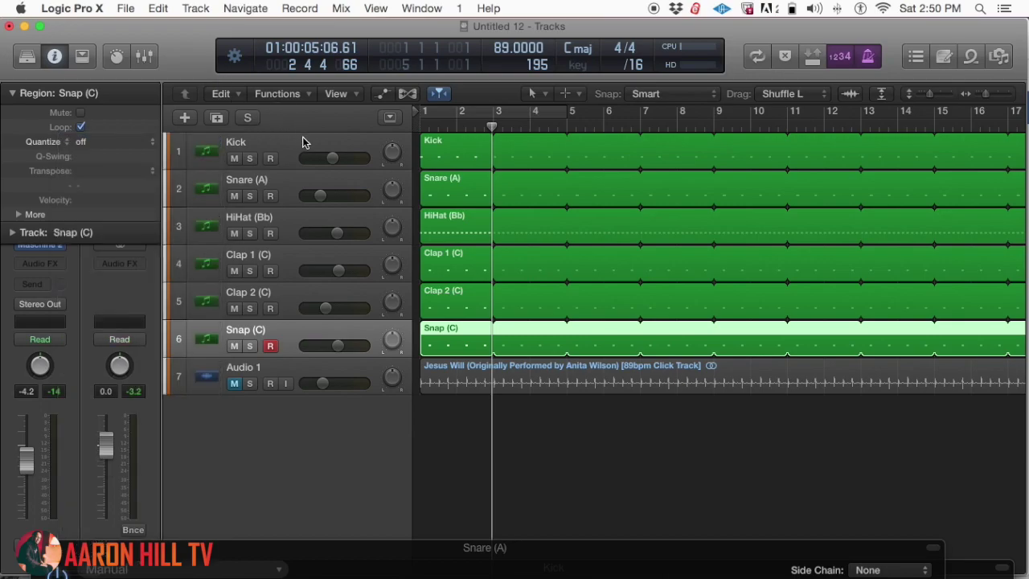
key("Return")
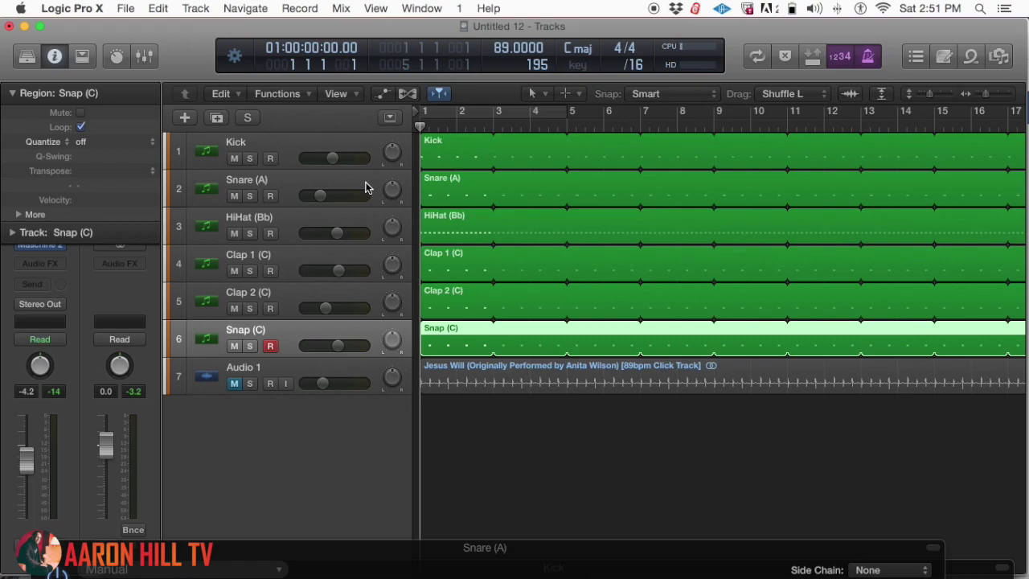
key("space")
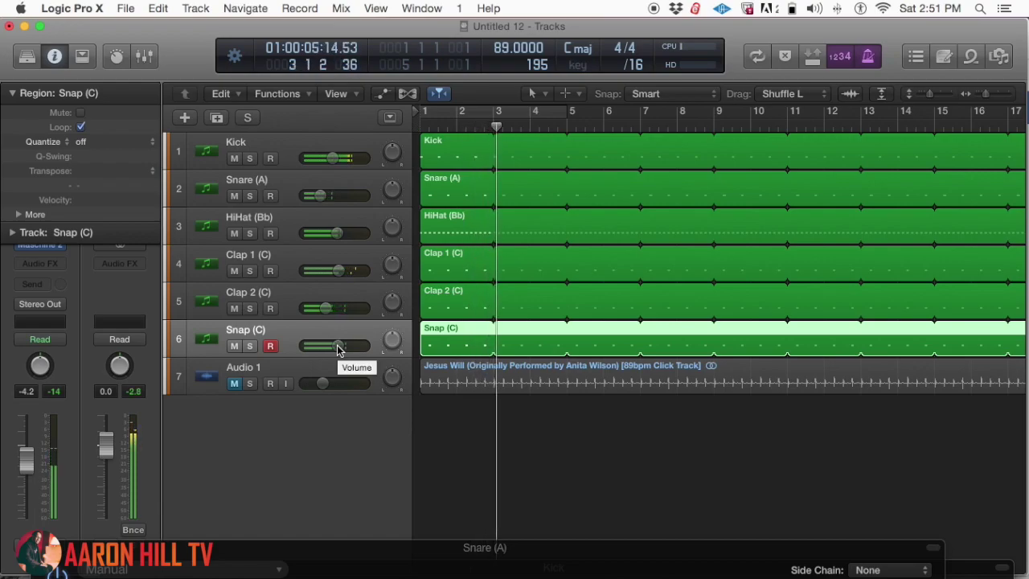
left_click_drag(338, 347, 319, 347)
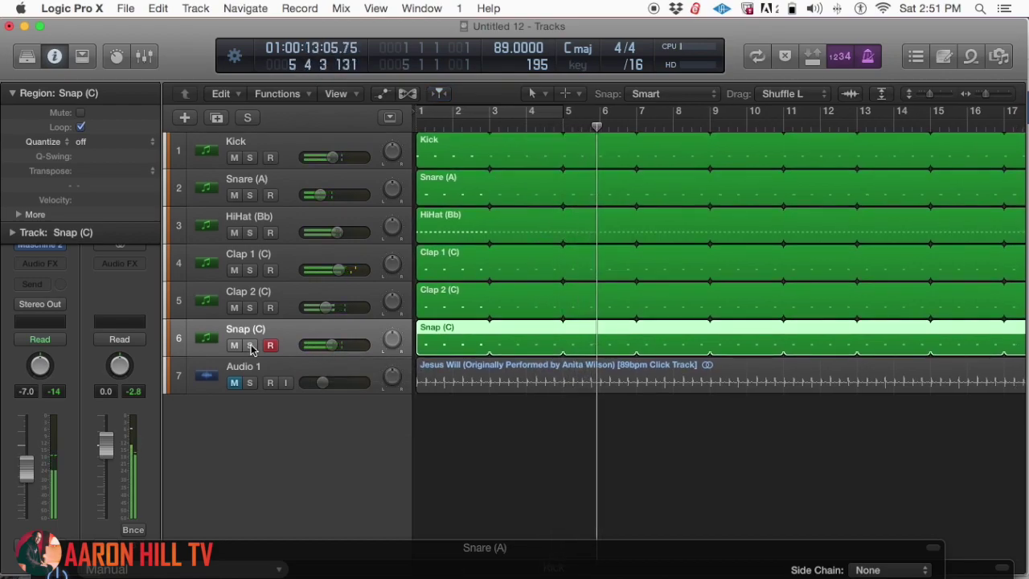
- Listen to the Audio 1 click track soloed from bar 1, and return to the full beat with the click muted
left_click(251, 383)
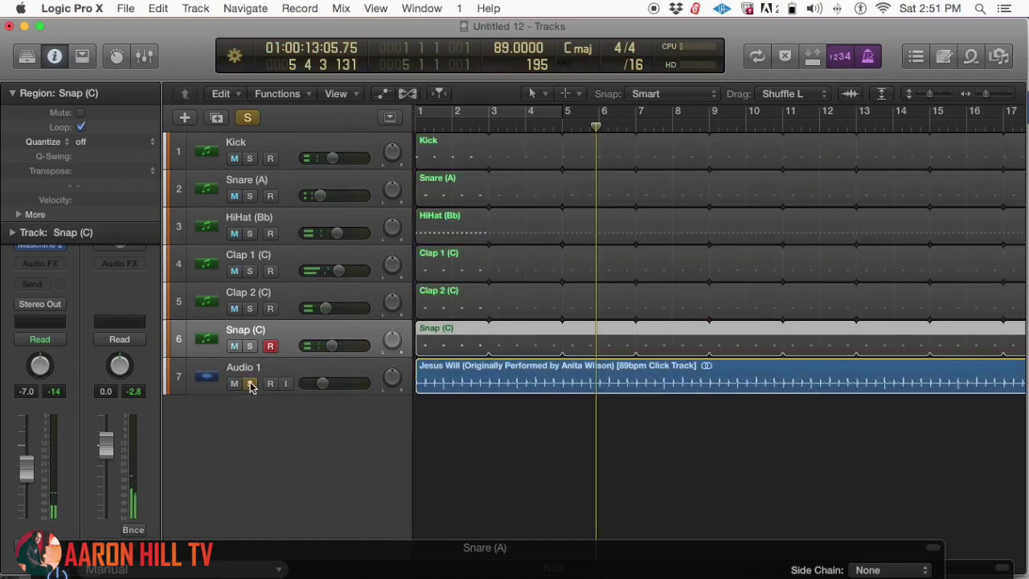
key("Return")
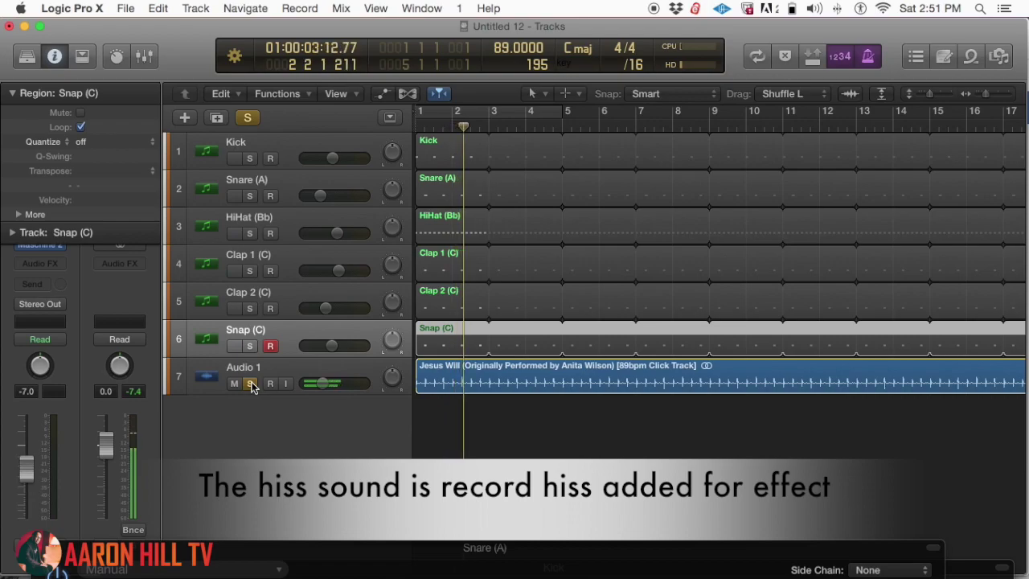
key("space")
left_click(251, 385)
left_click(234, 383)
key("space")
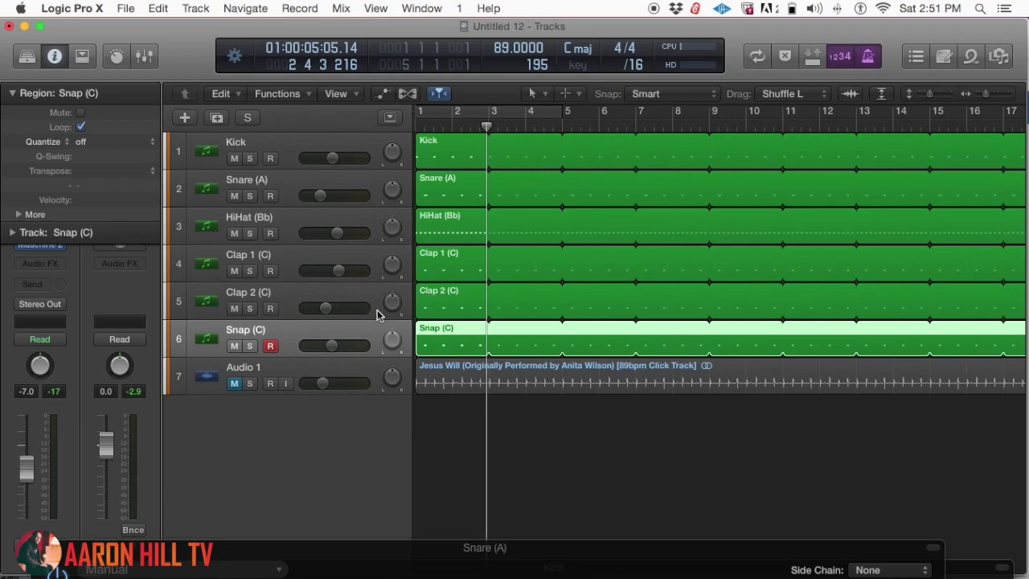
- Select and solo the Audio 1 track, play the click track alone for about two bars, and return to bar 1
left_click(323, 369)
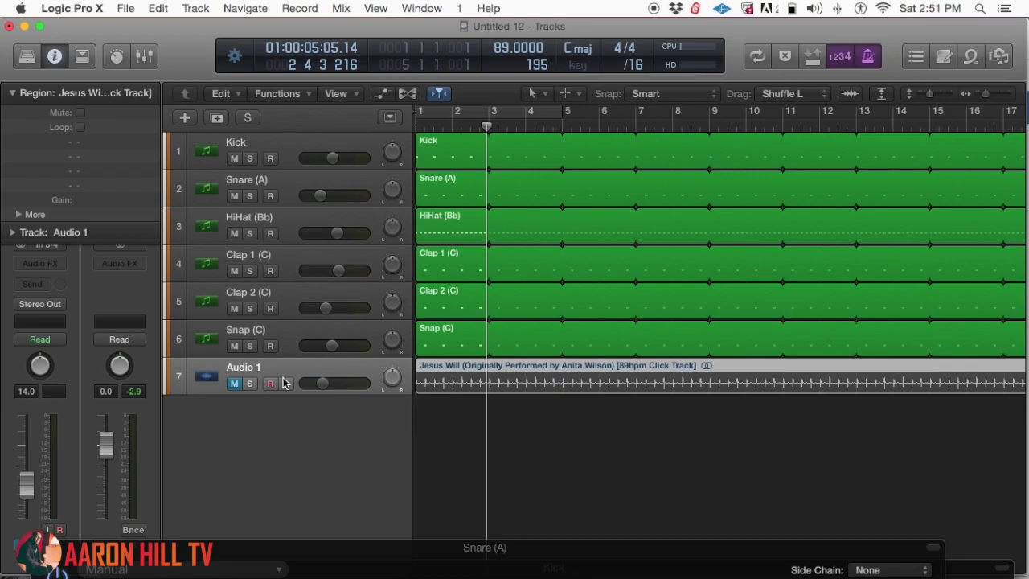
key("Return")
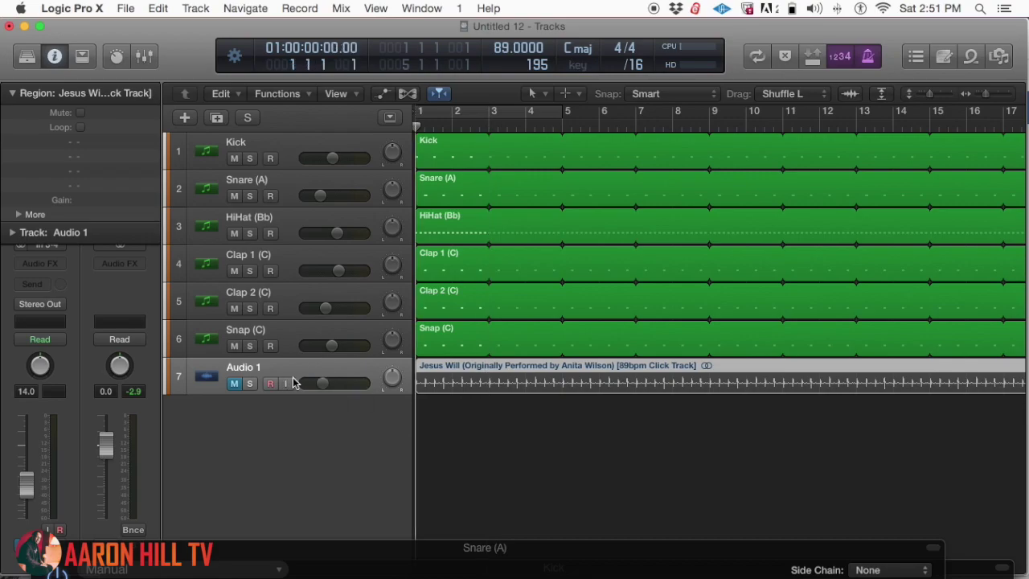
left_click(249, 385)
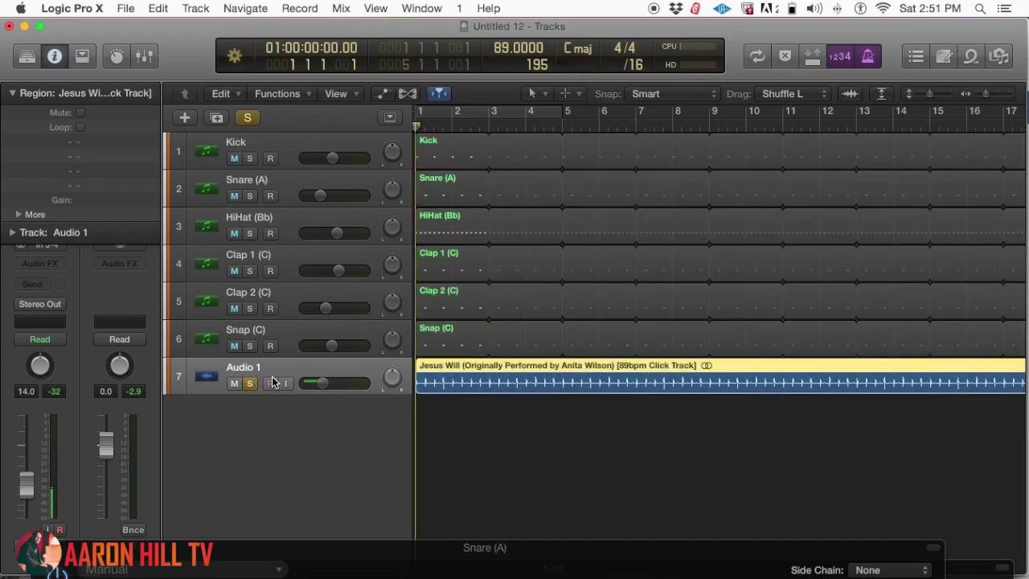
left_click(270, 385)
key("space")
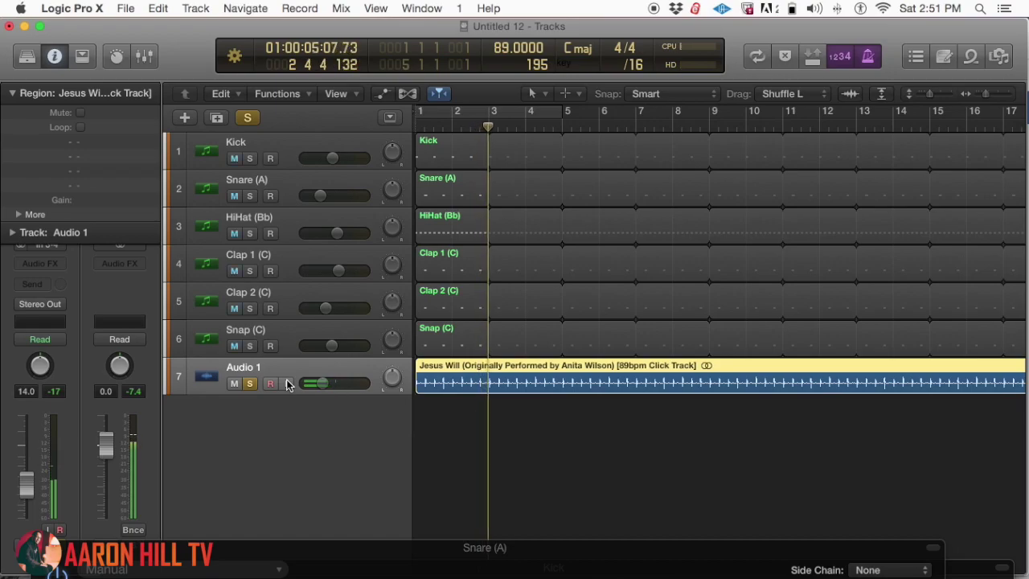
key("Return")
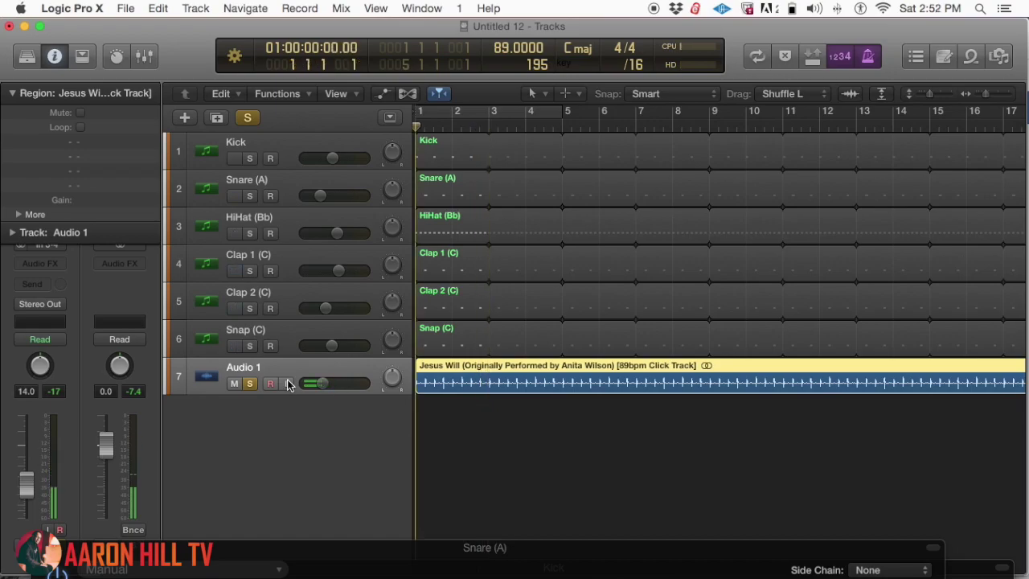